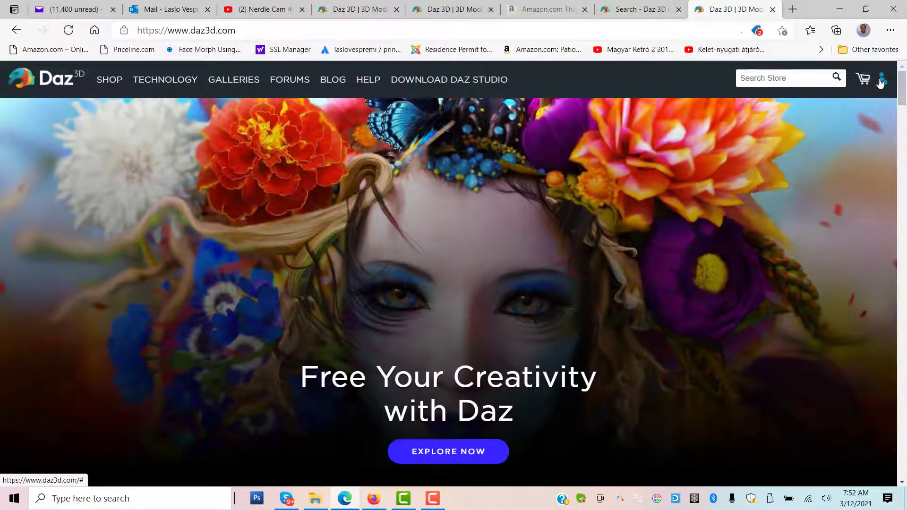
# Step: Download the HeadShop OneClick2021 zip file from the Daz 3D account's Product Library
pyautogui.click(879, 83)
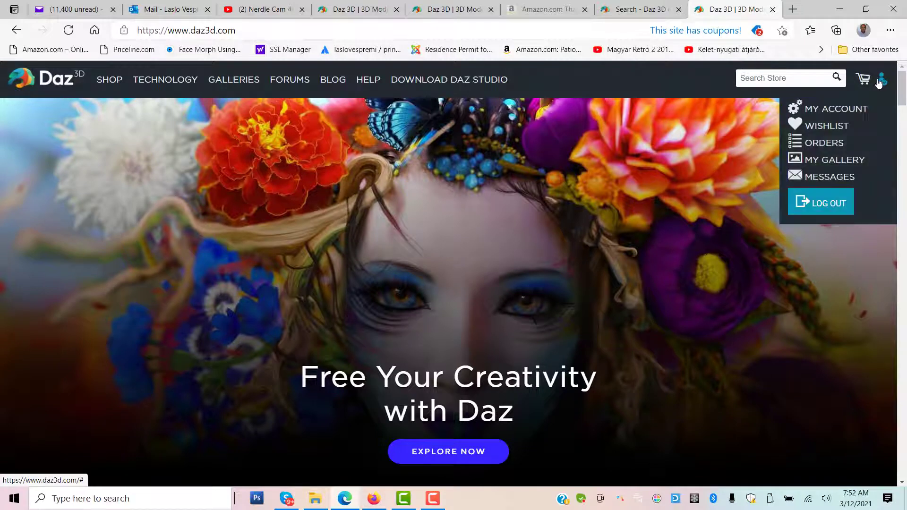
pyautogui.click(831, 110)
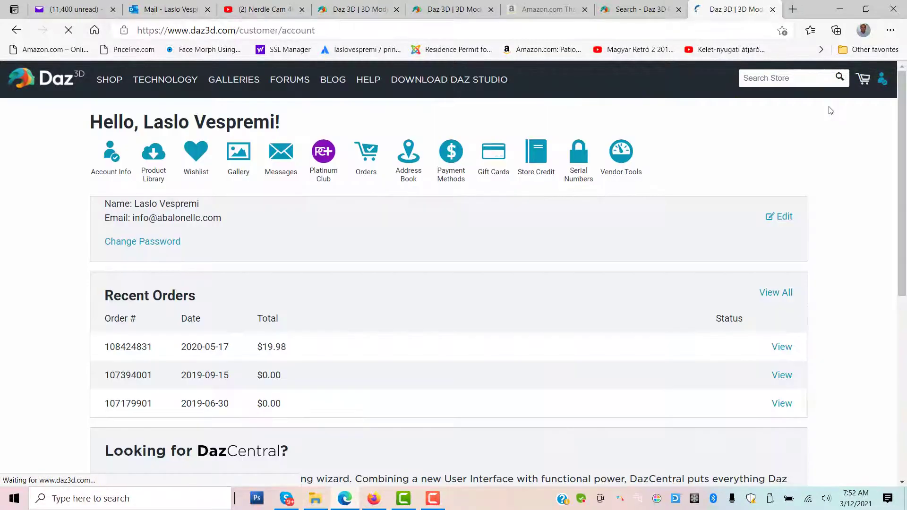
pyautogui.click(152, 162)
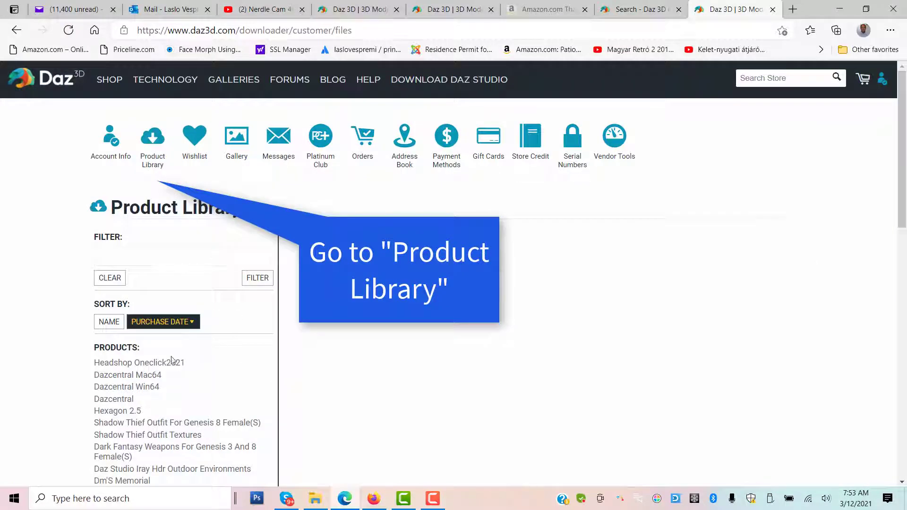
pyautogui.click(163, 363)
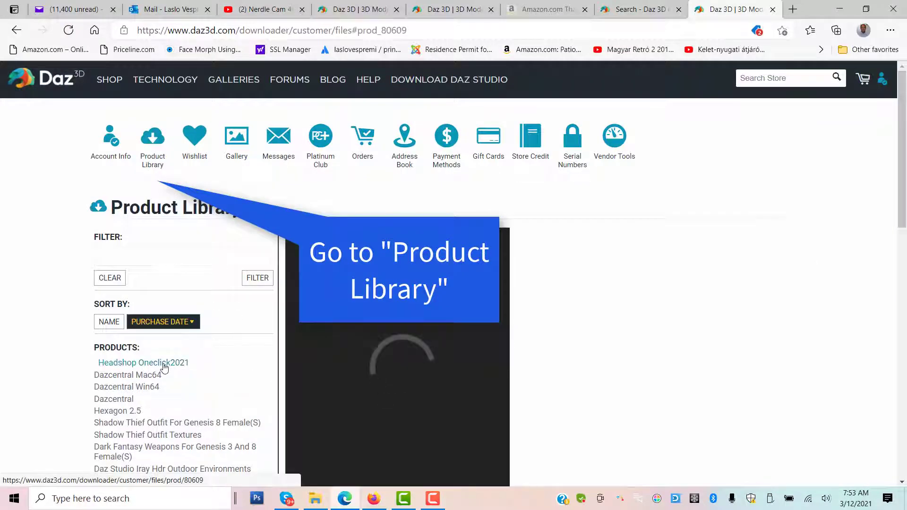
pyautogui.scroll(-3, 664, 309)
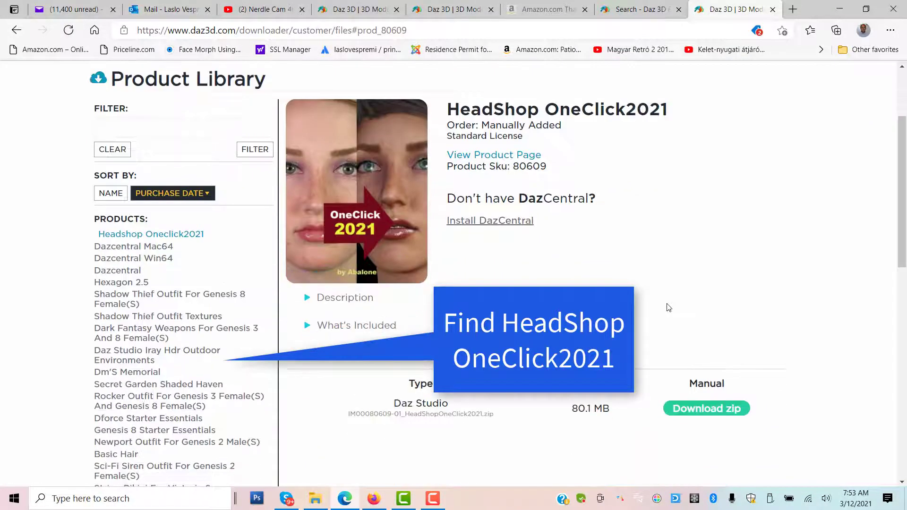
pyautogui.click(709, 411)
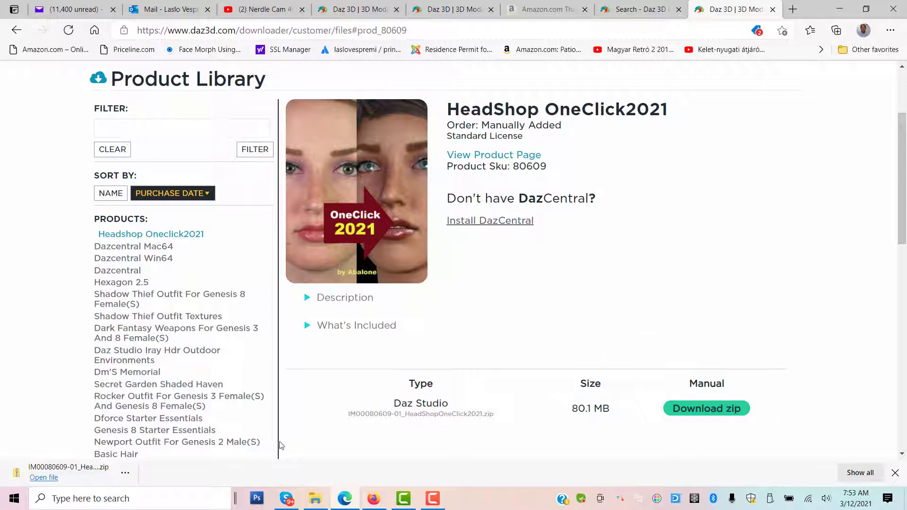
# Step: Extract the downloaded HeadShop OneClick2021 zip into a new Desktop folder named OneClickVideo
pyautogui.click(43, 477)
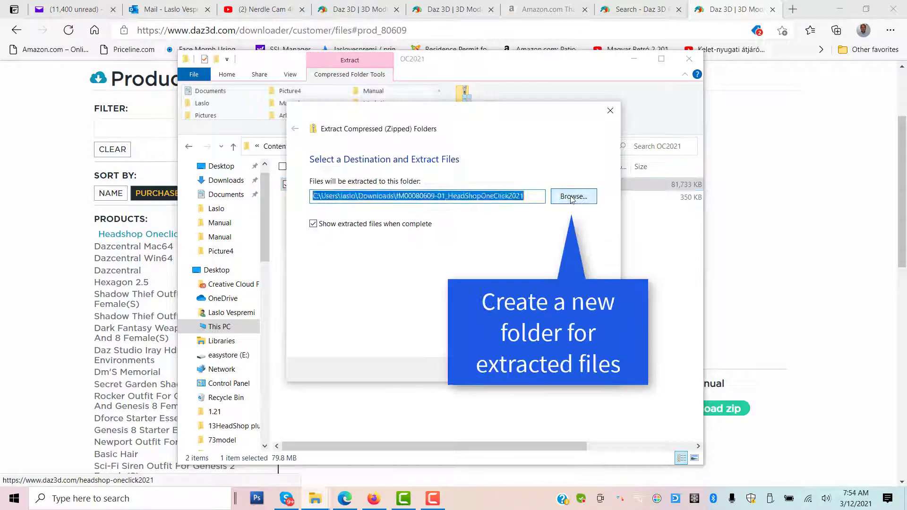
pyautogui.click(573, 196)
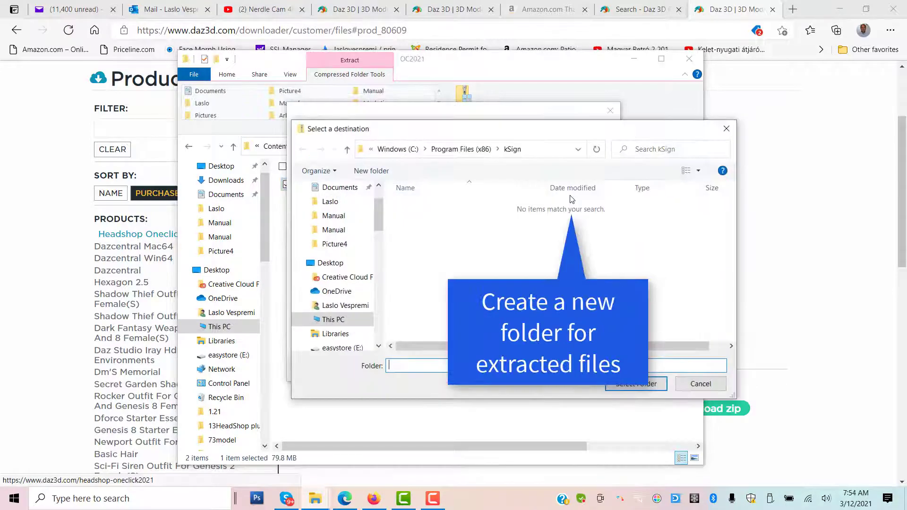
pyautogui.click(326, 262)
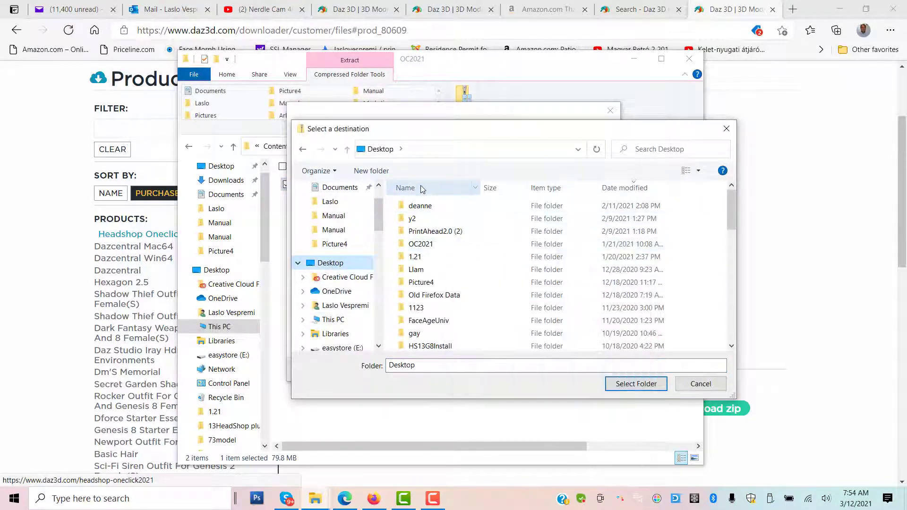
pyautogui.click(371, 171)
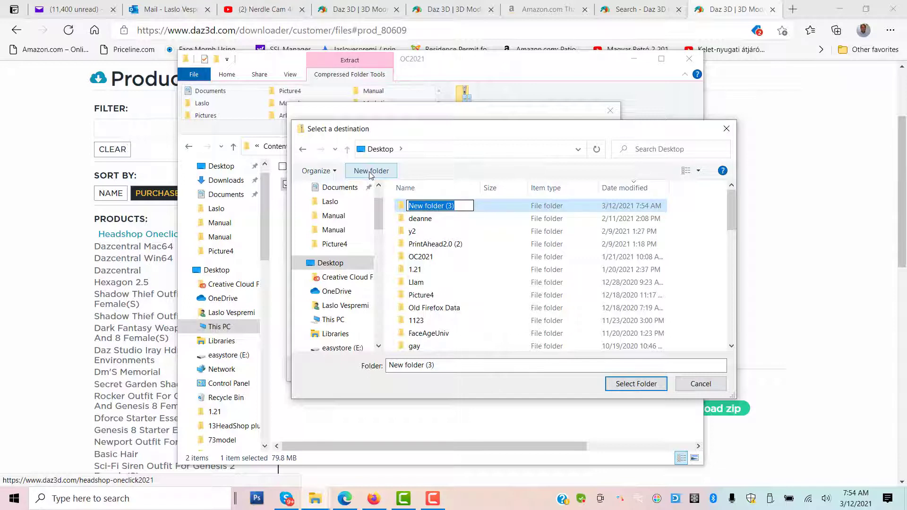
pyautogui.write('OneClick')
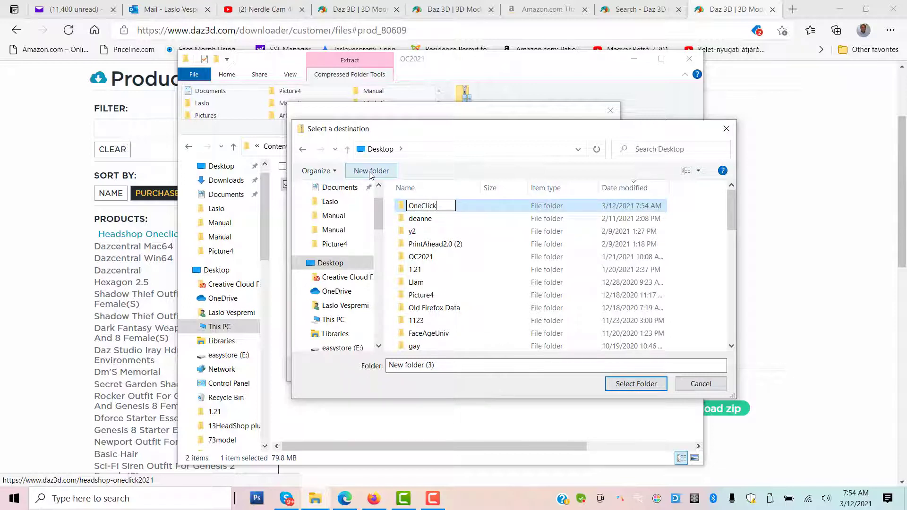
pyautogui.write('Video')
pyautogui.doubleClick(404, 207)
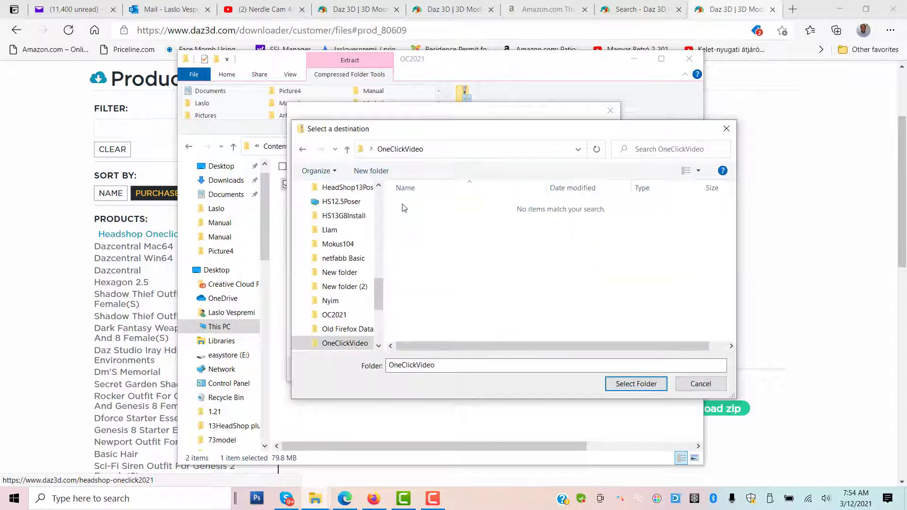
pyautogui.click(628, 385)
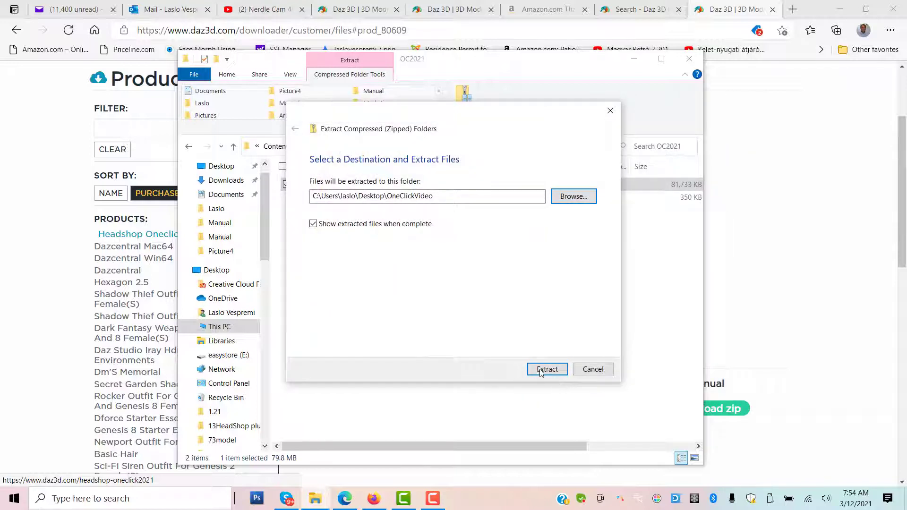
pyautogui.click(543, 371)
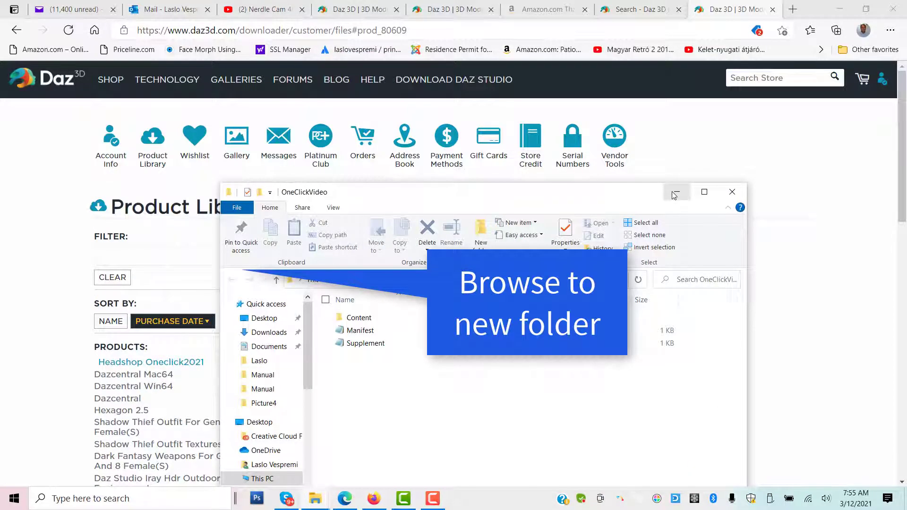
# Step: Try to run the OC2021 installer from the extracted OC2021 folder and dismiss the Windows protection prompt
pyautogui.click(676, 193)
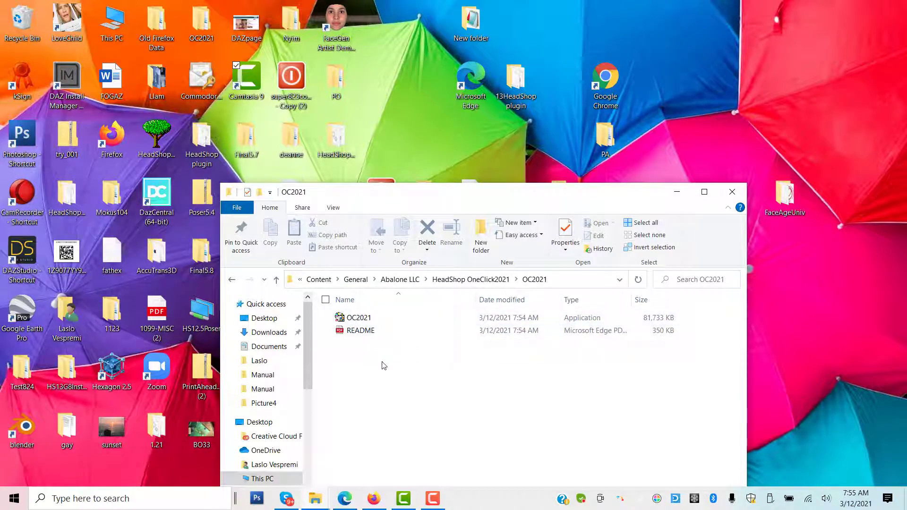
pyautogui.click(370, 320)
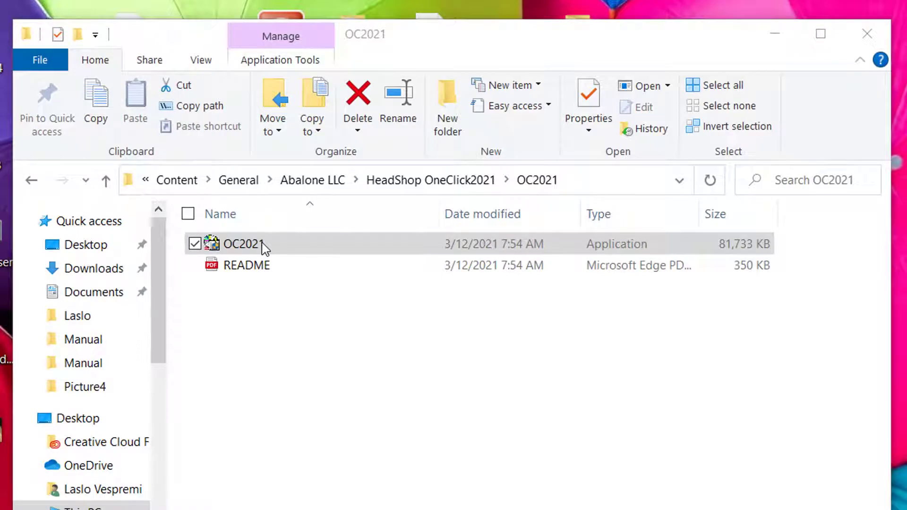
pyautogui.doubleClick(255, 243)
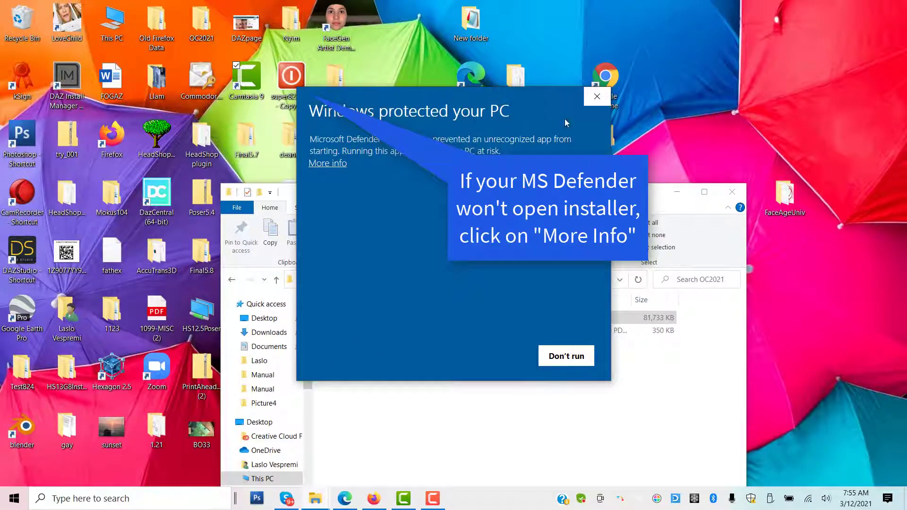
pyautogui.click(597, 96)
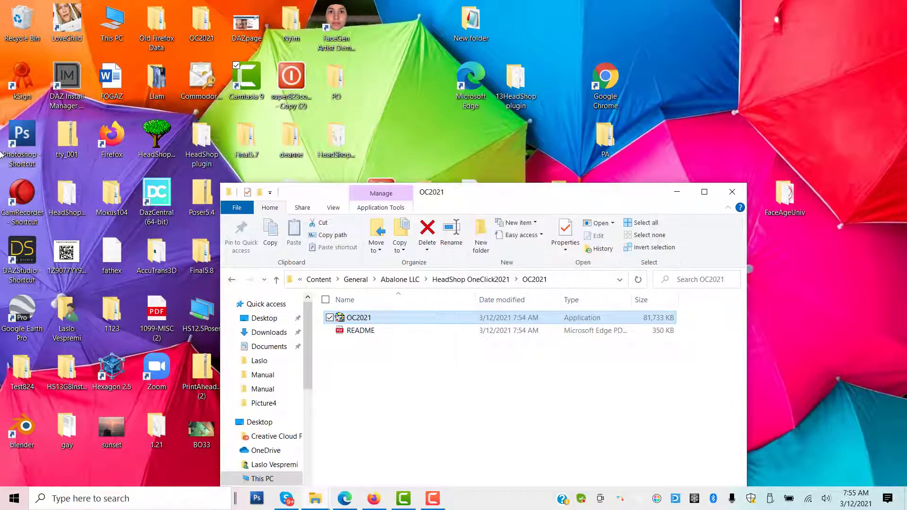
# Step: Launch DAZ Studio from the desktop and check the 3D Connexion plugin's file path in the installed plugins information
pyautogui.click(26, 253)
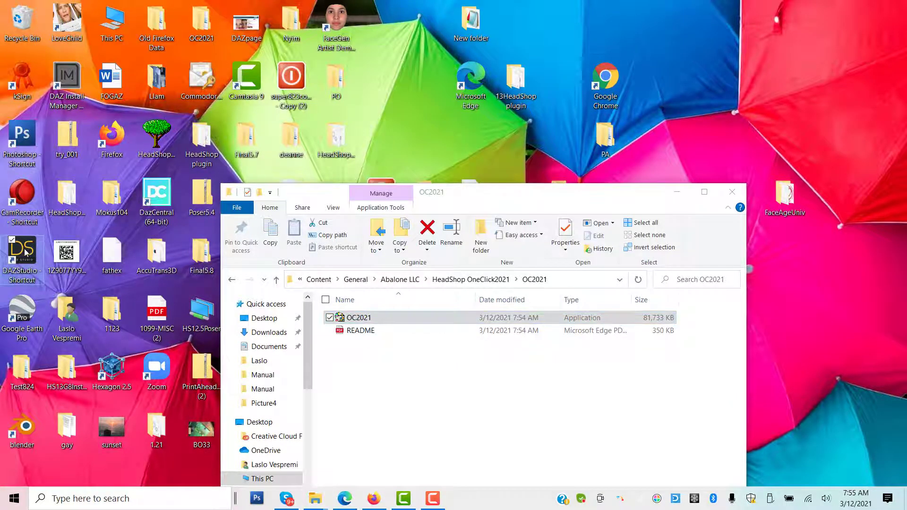
pyautogui.doubleClick(26, 253)
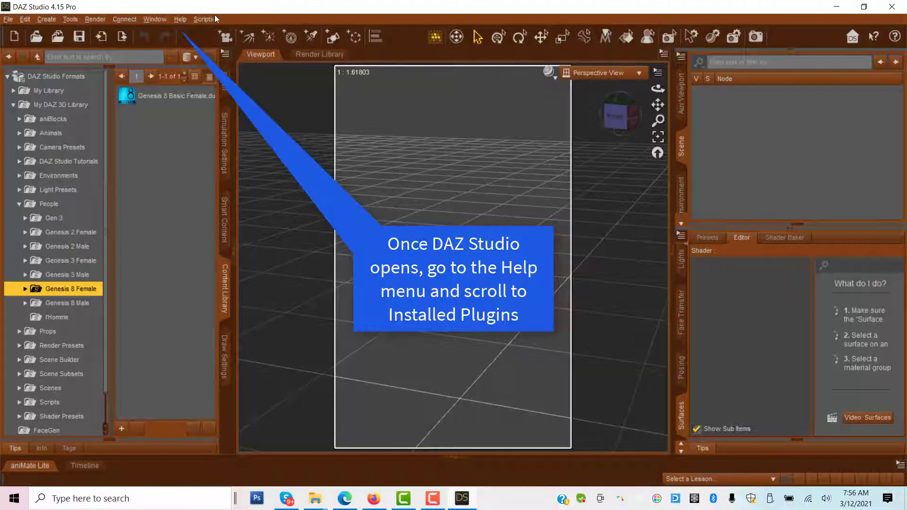
pyautogui.click(181, 19)
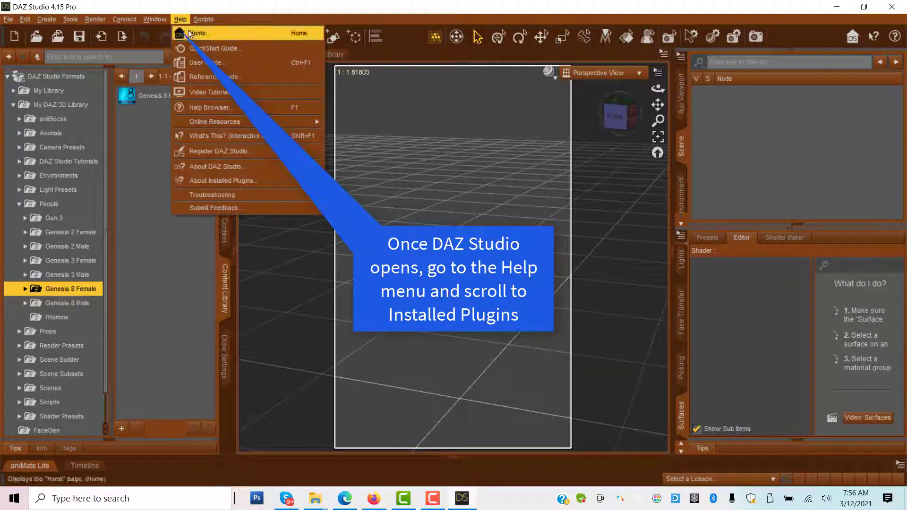
pyautogui.click(229, 180)
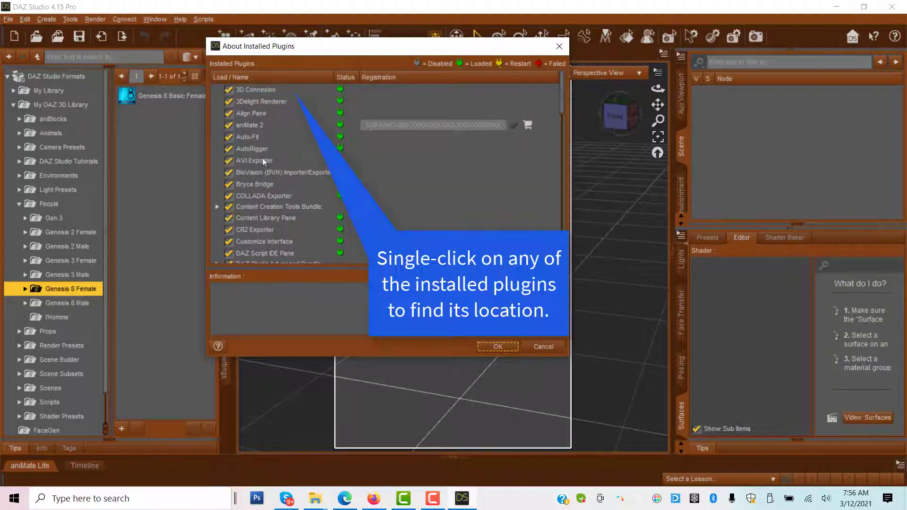
pyautogui.click(257, 89)
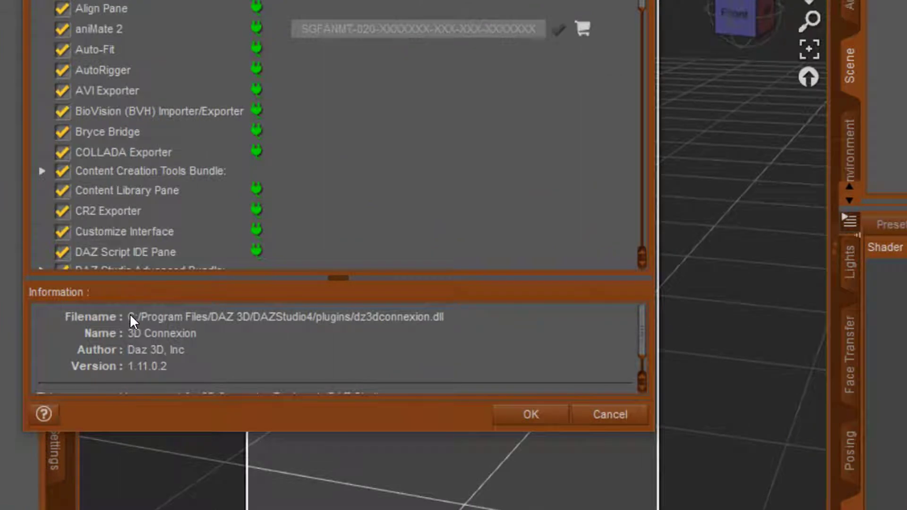
pyautogui.moveTo(131, 316); pyautogui.dragTo(466, 318)
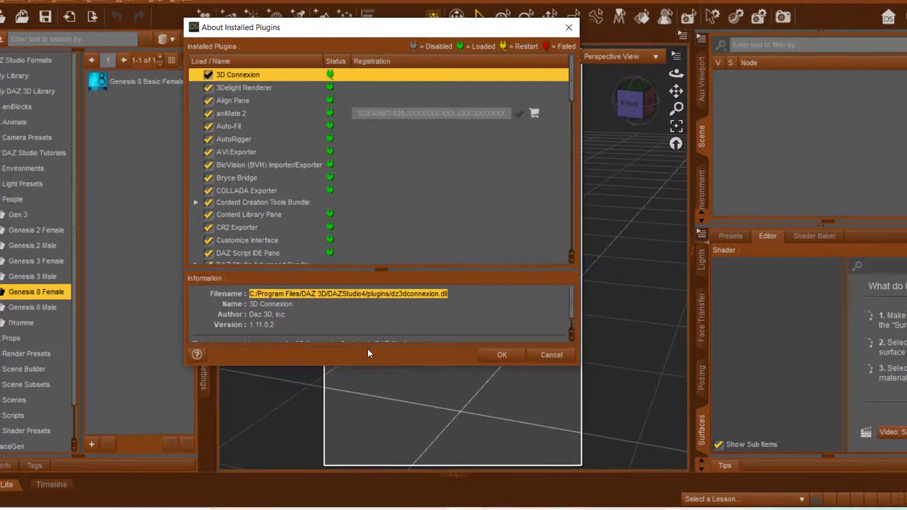
pyautogui.click(507, 360)
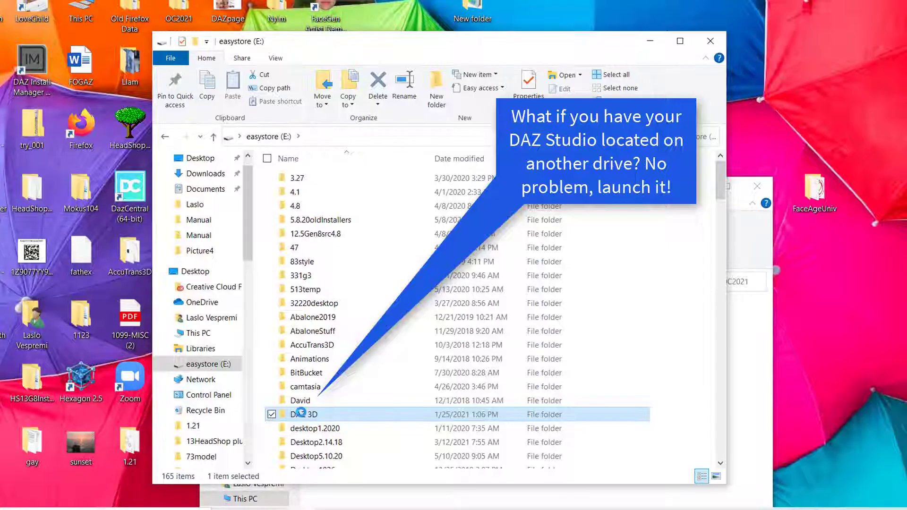
# Step: Launch the DAZ Studio copy in the easystore (E:) drive's DAZ 3D/DAZStudio4 folder and dismiss its startup dialogs
pyautogui.doubleClick(299, 413)
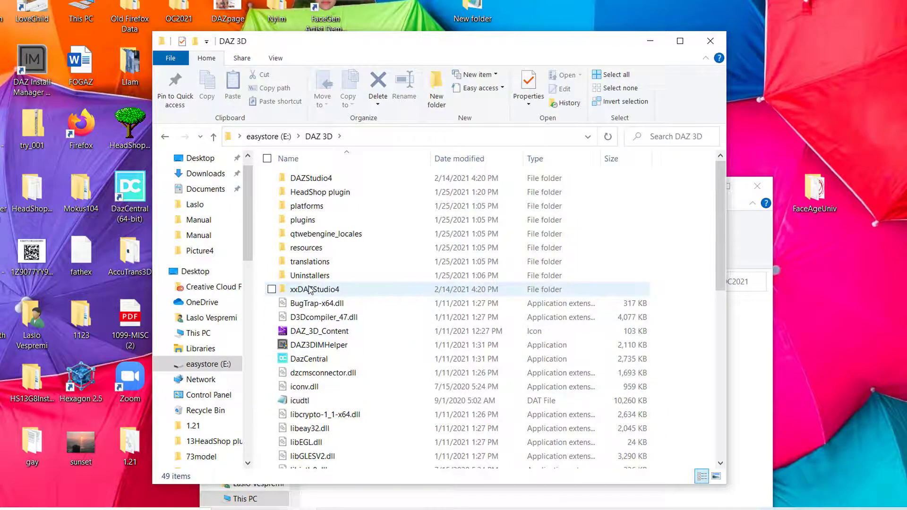
pyautogui.doubleClick(309, 178)
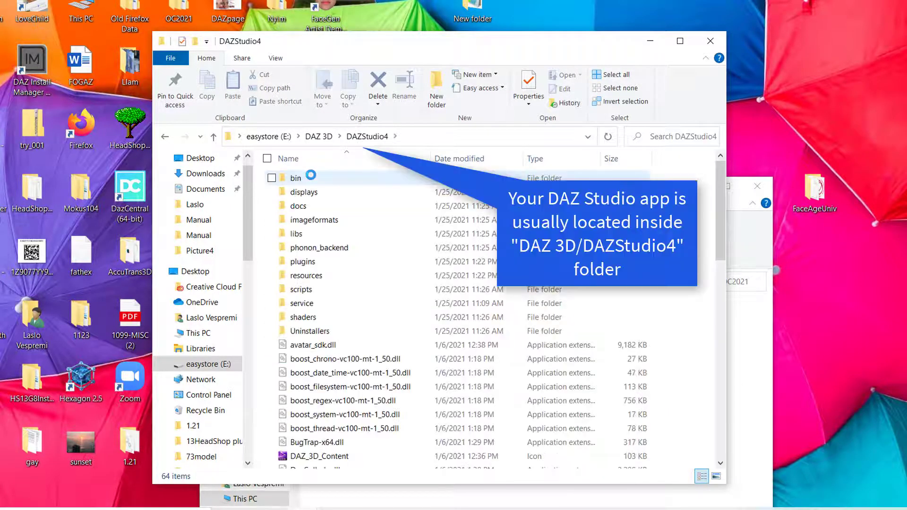
pyautogui.scroll(-3, 303, 321)
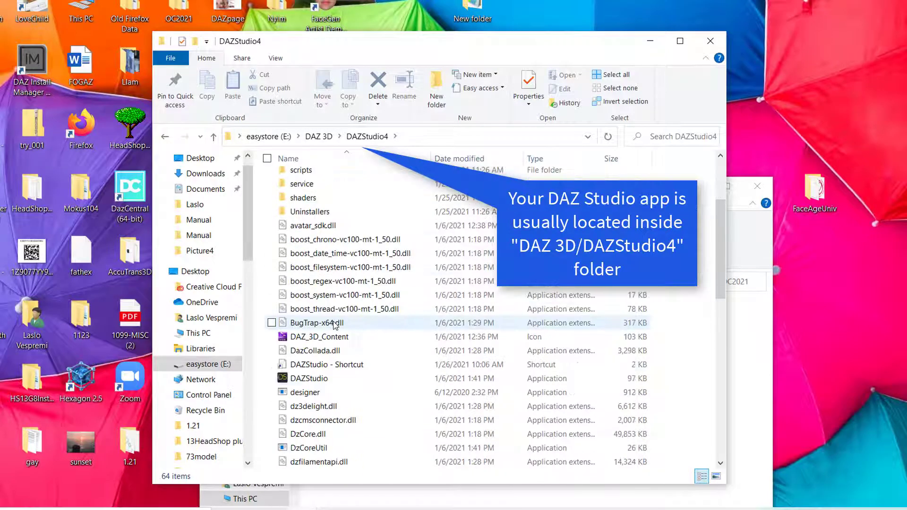
pyautogui.click(305, 378)
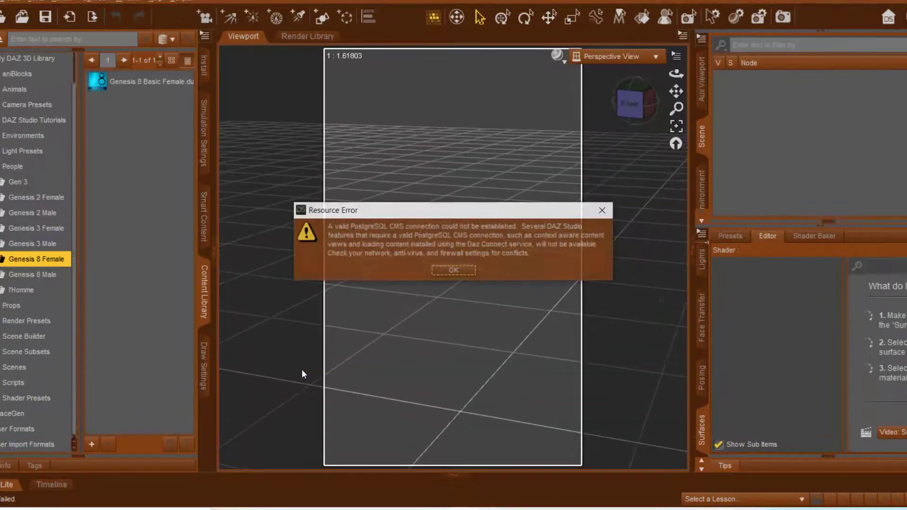
pyautogui.click(445, 273)
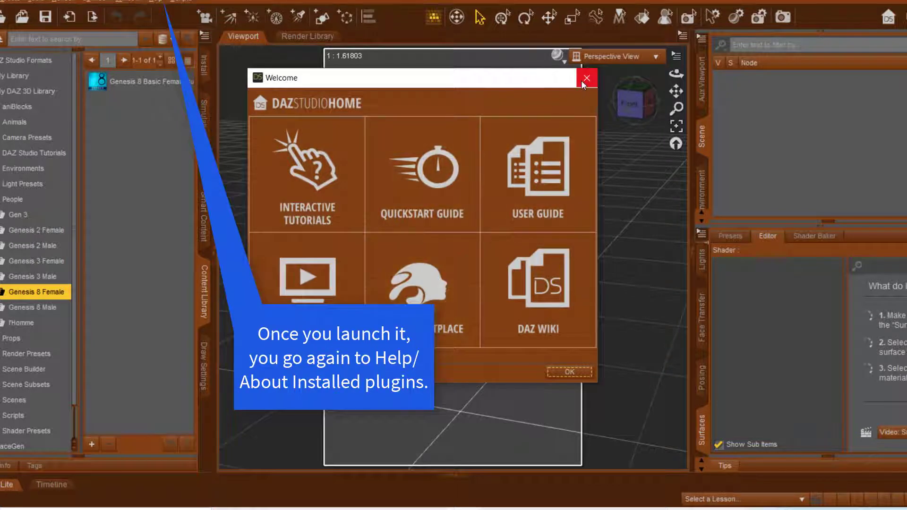
pyautogui.click(586, 79)
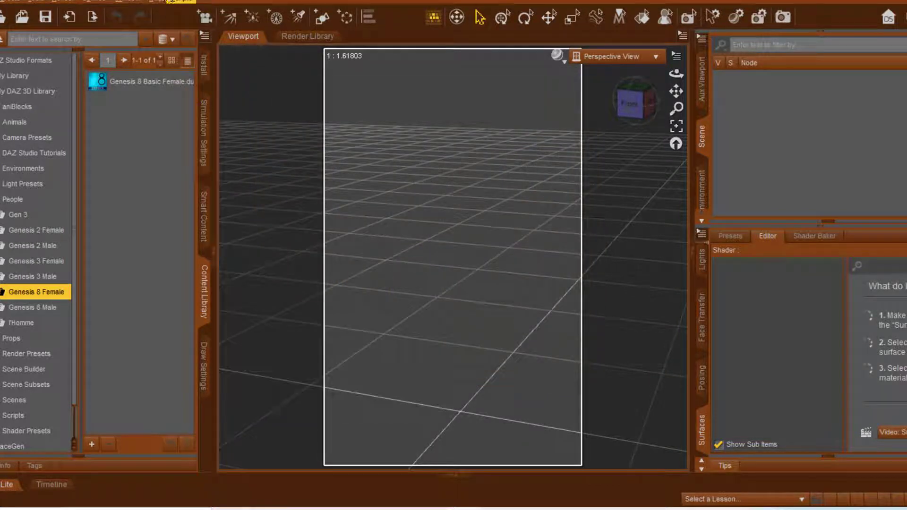
# Step: Check the 3D Connexion plugin's file path in the installed plugins information of the E: drive copy
pyautogui.click(155, 1)
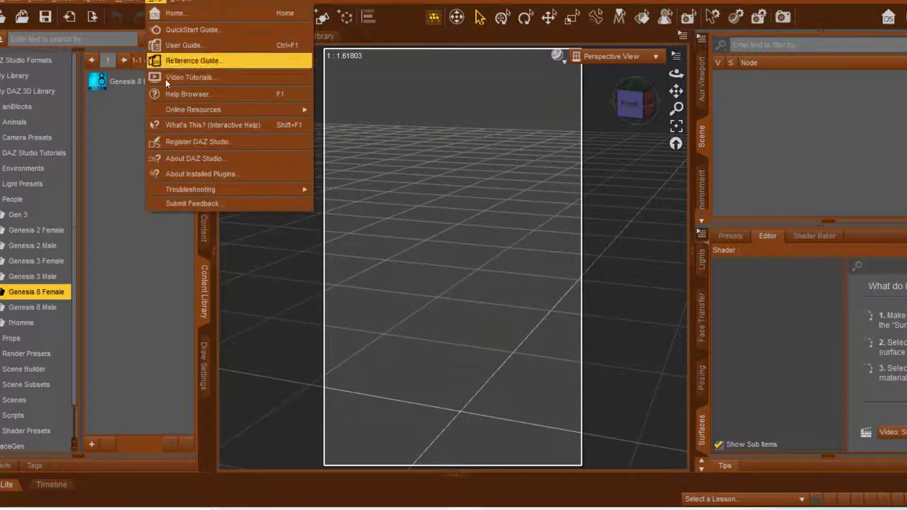
pyautogui.click(178, 175)
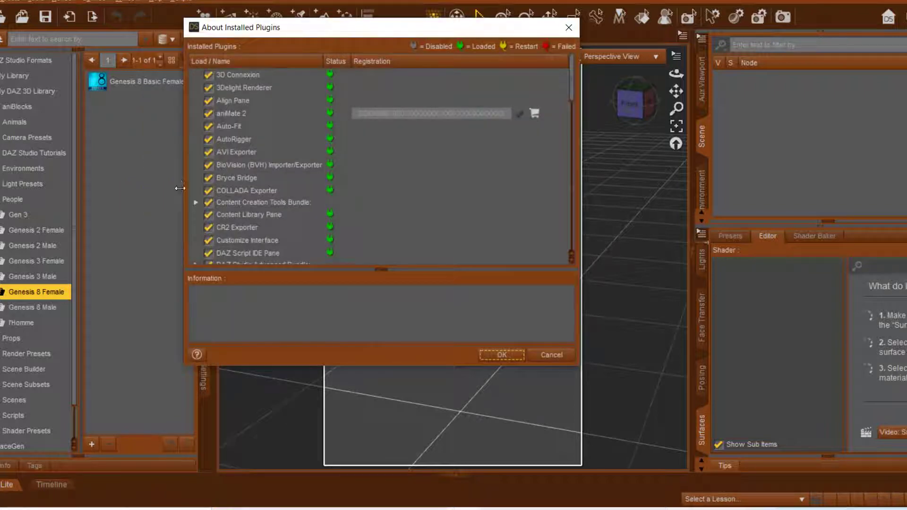
pyautogui.click(253, 74)
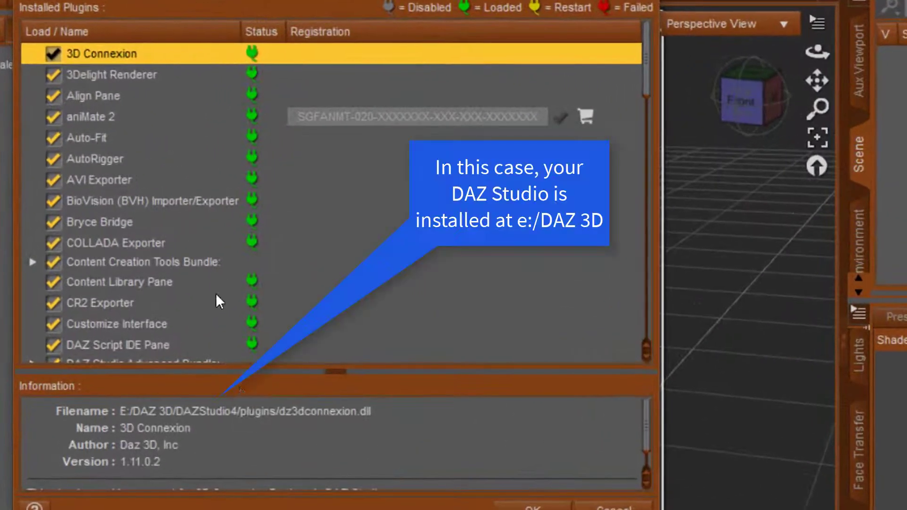
pyautogui.tripleClick(126, 411)
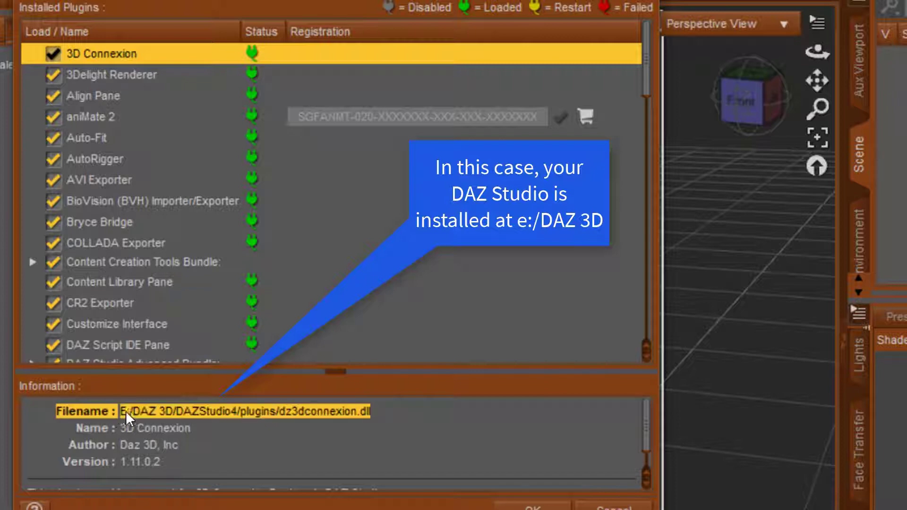
# Step: Highlight the installation drive and DAZ 3D folder in the 3D Connexion plugin's file path
pyautogui.click(168, 405)
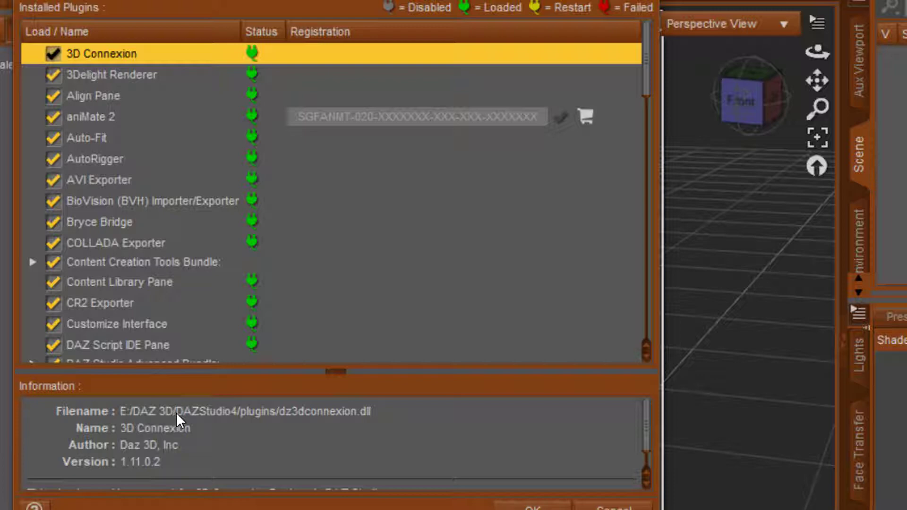
pyautogui.moveTo(176, 412); pyautogui.dragTo(121, 413)
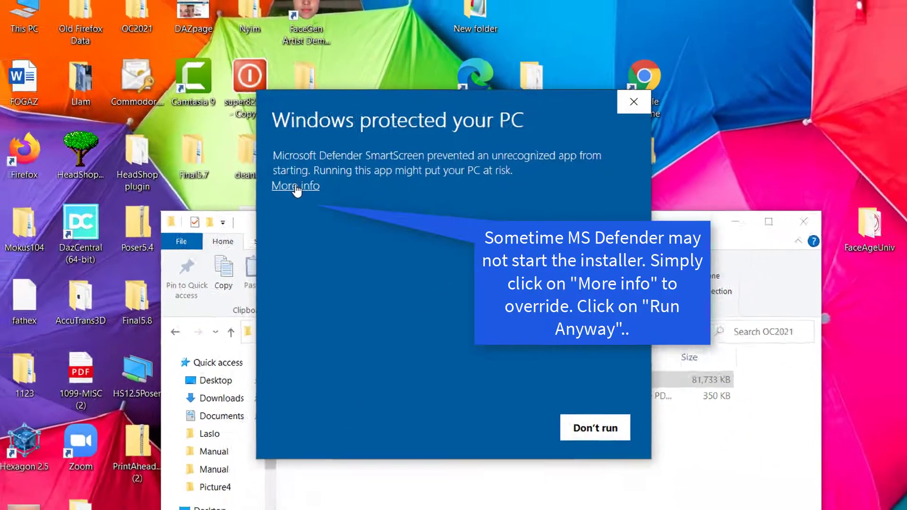
# Step: Allow OC2021.exe to run despite the Windows protection prompt and advance the installer to its license key entry
pyautogui.click(296, 187)
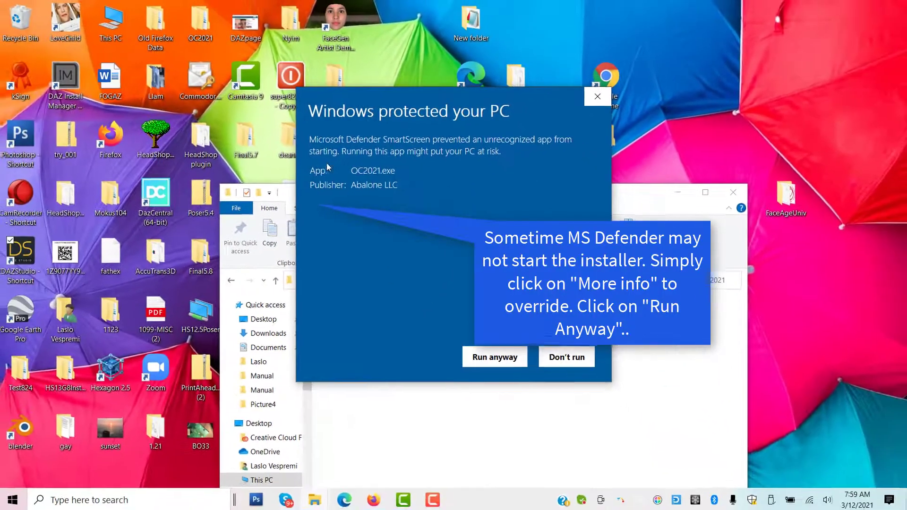
pyautogui.click(495, 357)
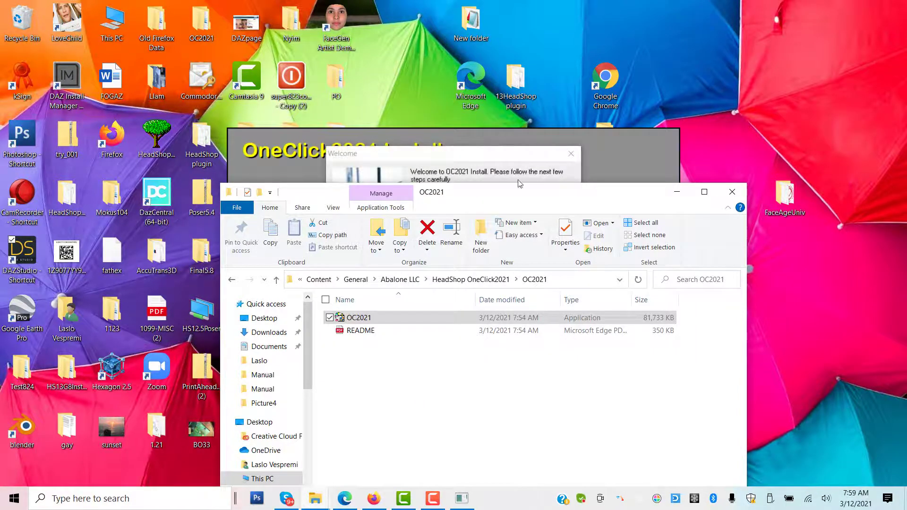
pyautogui.click(677, 192)
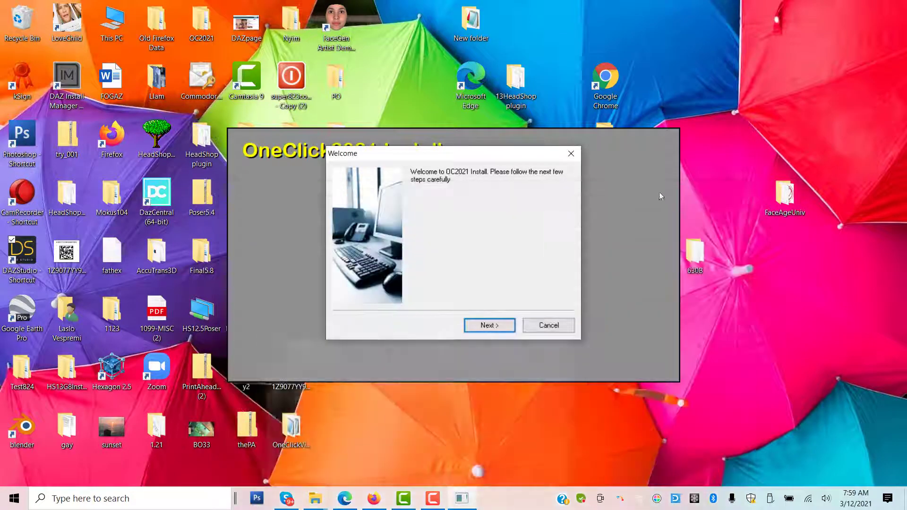
pyautogui.click(489, 326)
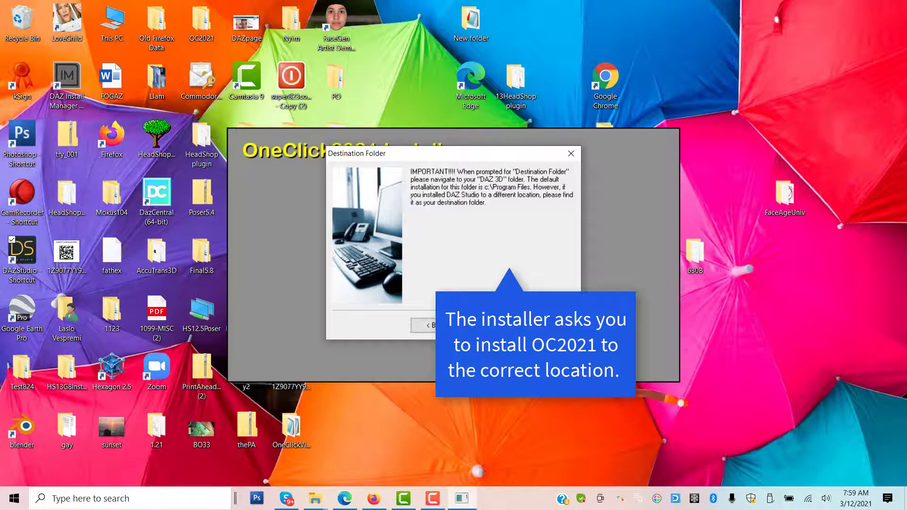
pyautogui.press('Return')
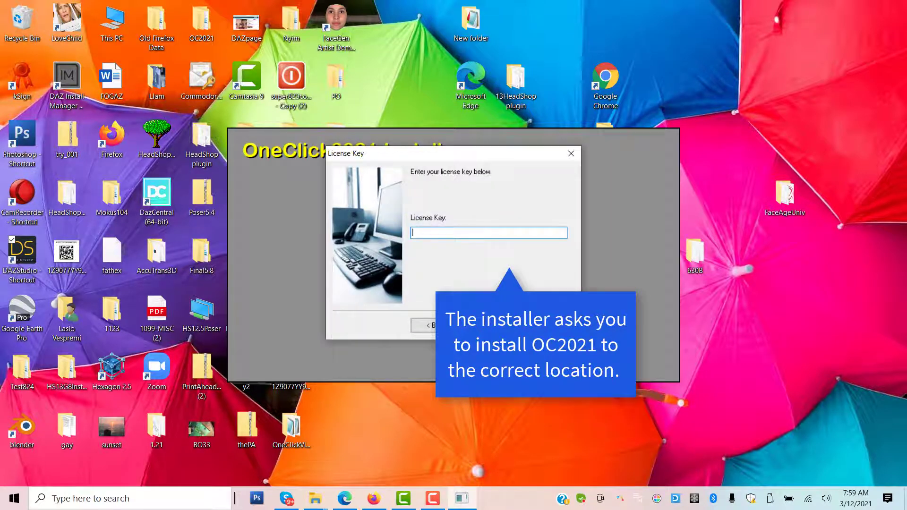
# Step: Switch to Microsoft Edge and copy the HeadShop OneClick2021 serial number from the Daz 3D account's serial numbers page
pyautogui.click(354, 502)
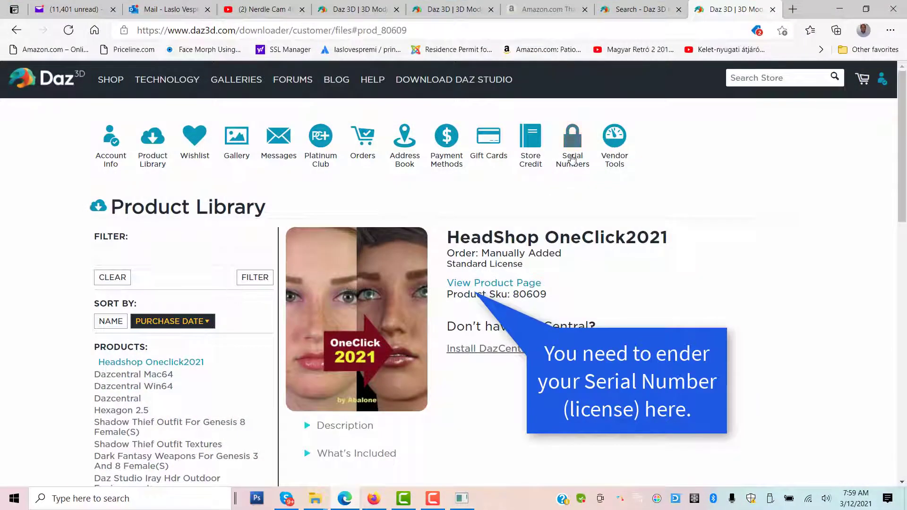
pyautogui.click(572, 149)
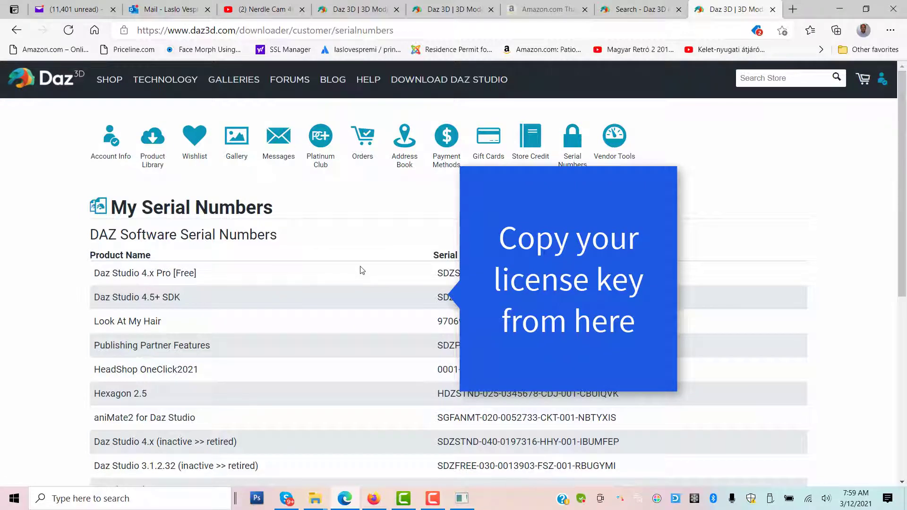
pyautogui.scroll(-3, 362, 270)
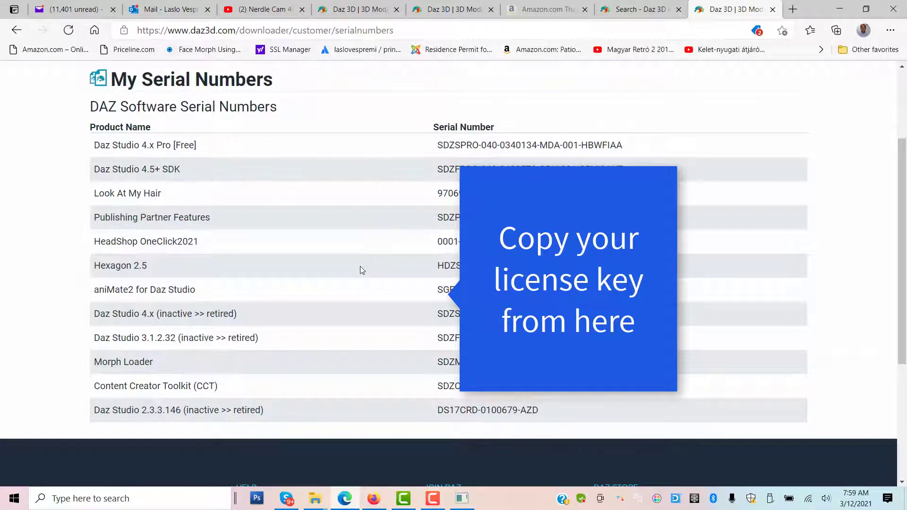
pyautogui.scroll(3, 362, 270)
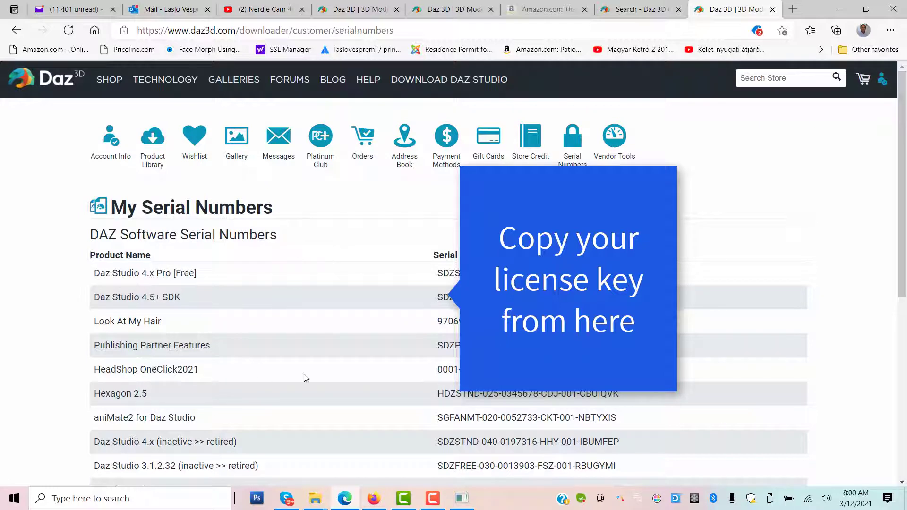
pyautogui.moveTo(439, 369); pyautogui.dragTo(496, 369)
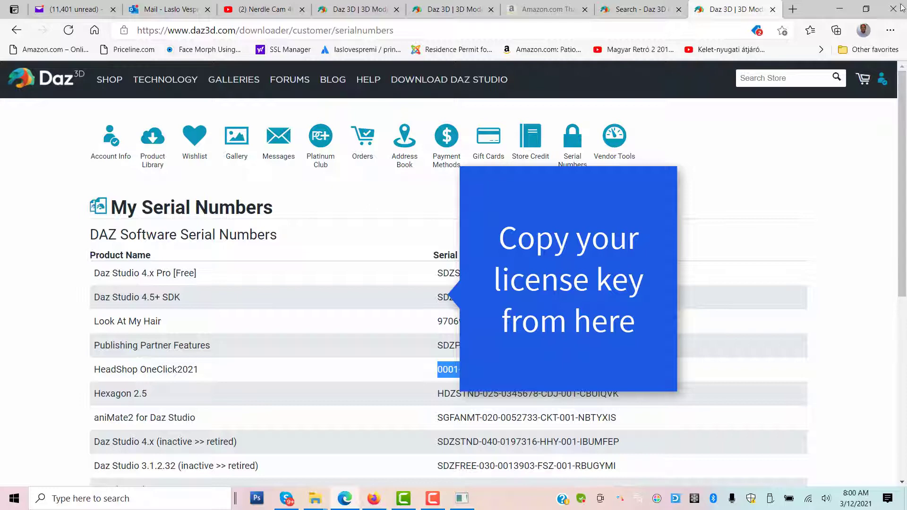
# Step: Return to the OC2021 installer, paste the license key and continue to the destination folder choice
pyautogui.click(837, 8)
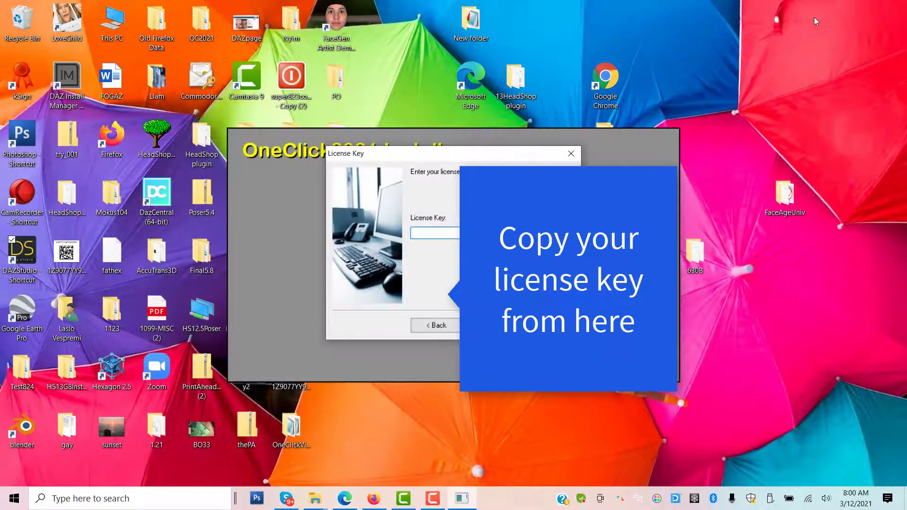
pyautogui.hotkey('ctrl', 'v')
pyautogui.press('Return')
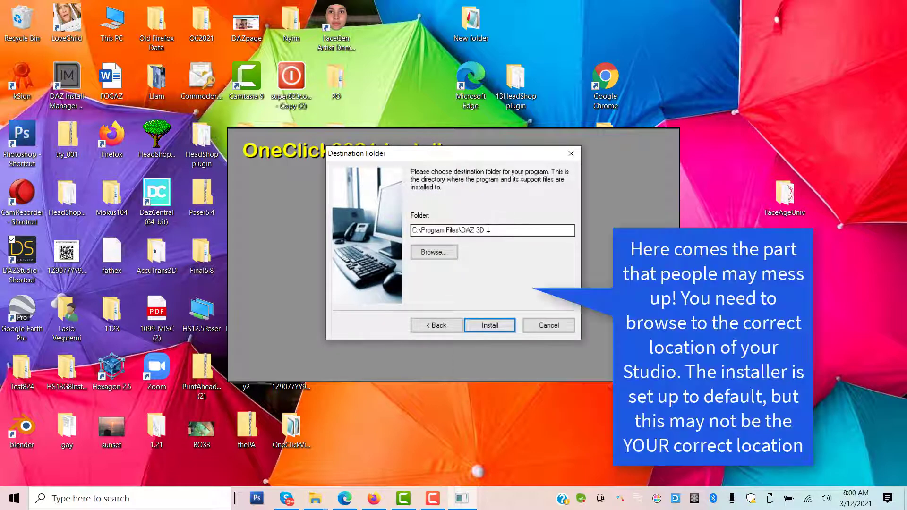
# Step: Set the installer's destination folder to DAZ 3D on the e: easystore drive
pyautogui.click(434, 254)
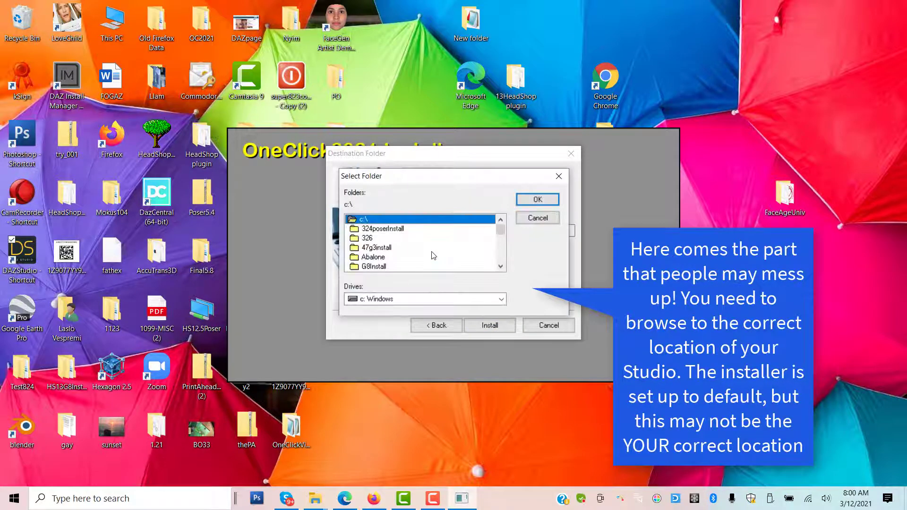
pyautogui.click(406, 298)
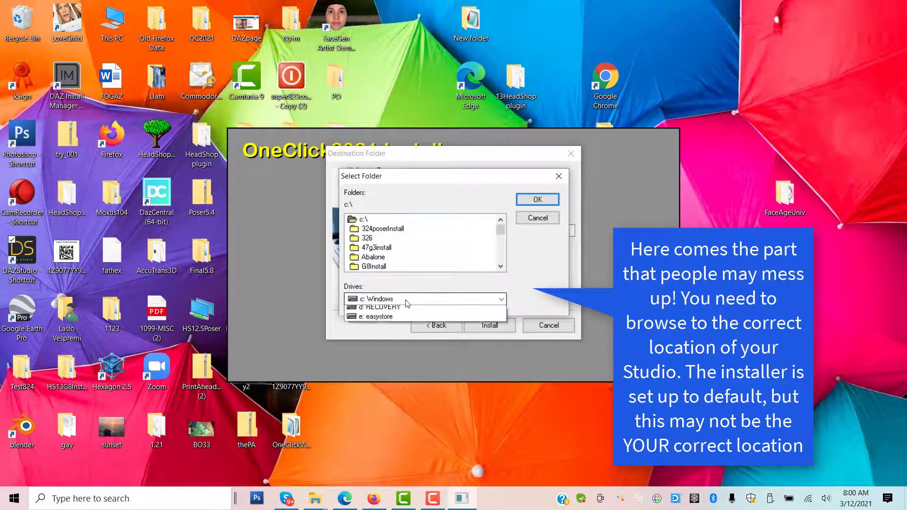
pyautogui.click(383, 329)
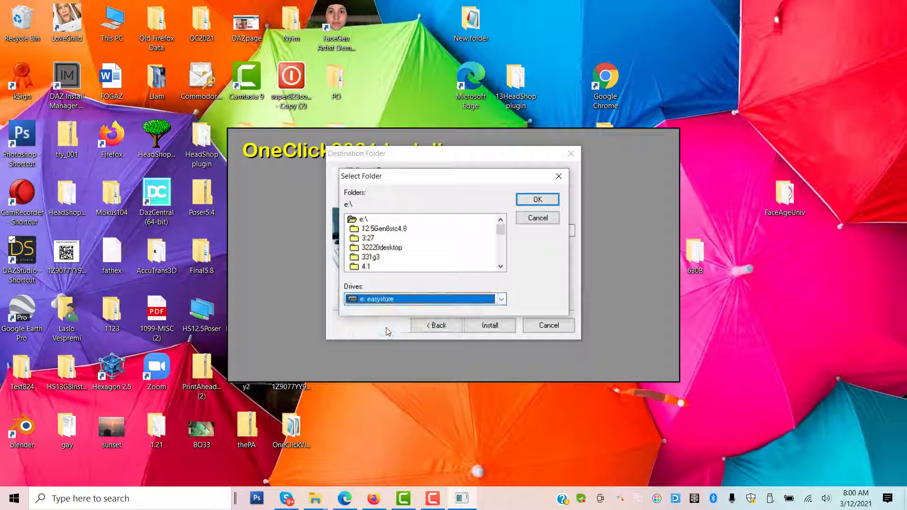
pyautogui.moveTo(501, 230); pyautogui.dragTo(503, 238)
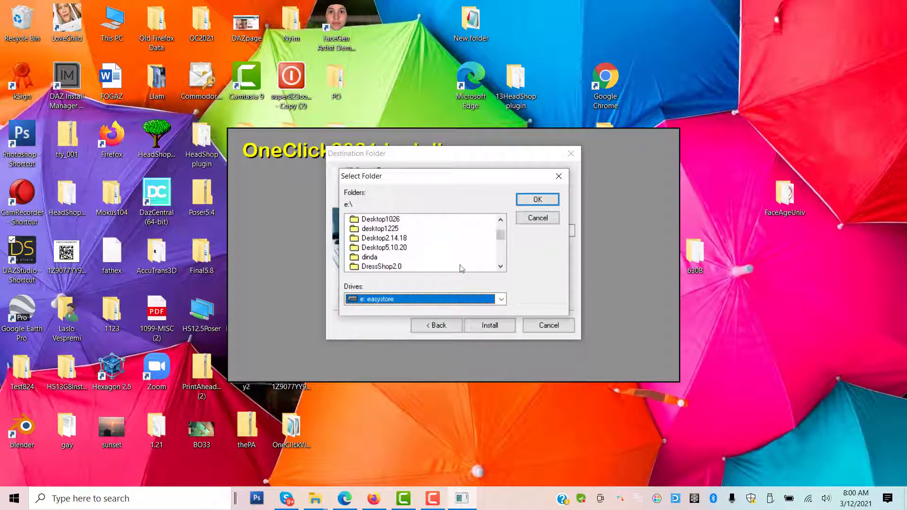
pyautogui.click(501, 221)
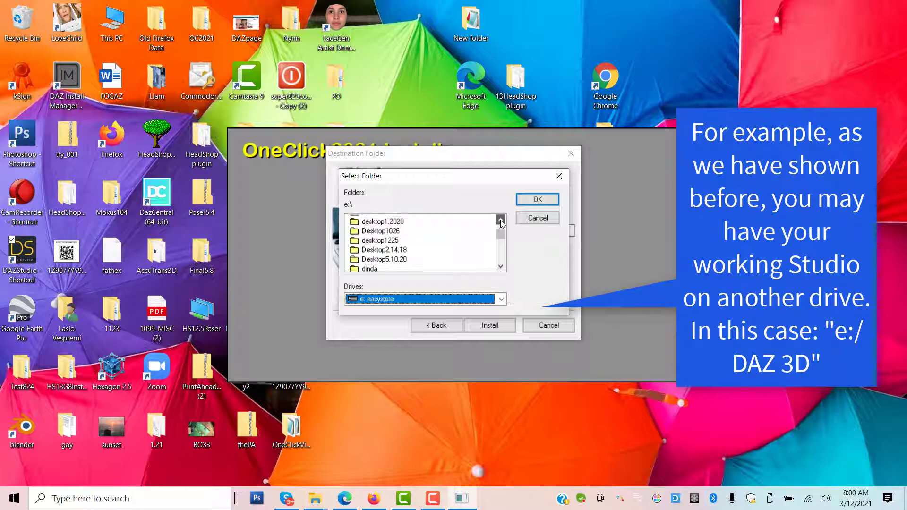
pyautogui.doubleClick(373, 228)
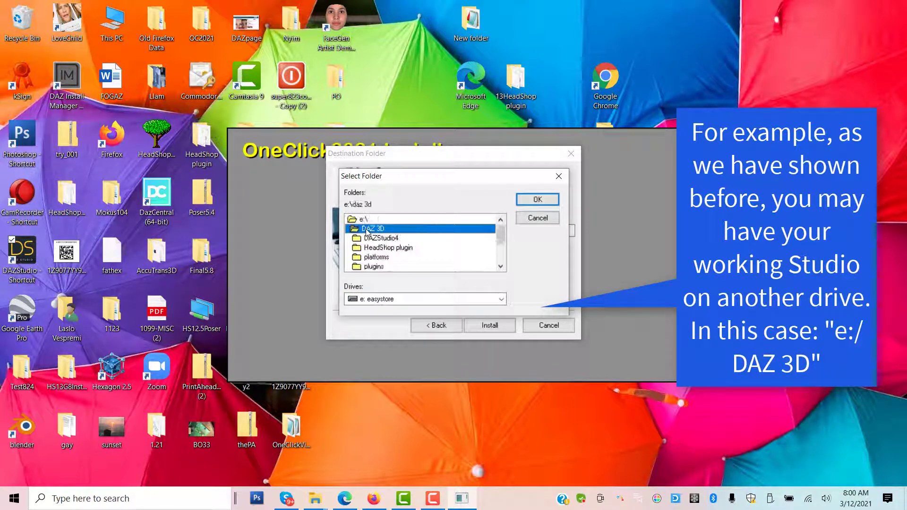
pyautogui.click(538, 200)
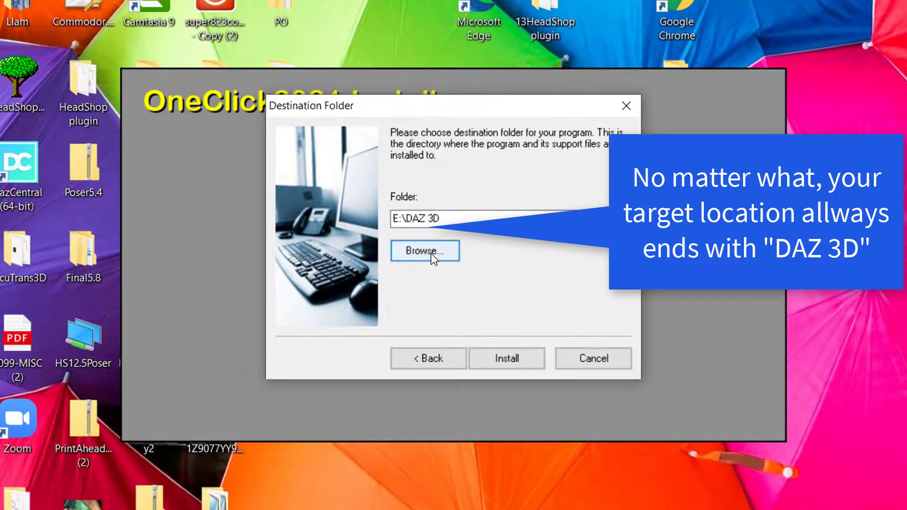
# Step: Set the destination folder to C:\Program Files\DAZ 3D and complete the OC2021 installation
pyautogui.click(431, 253)
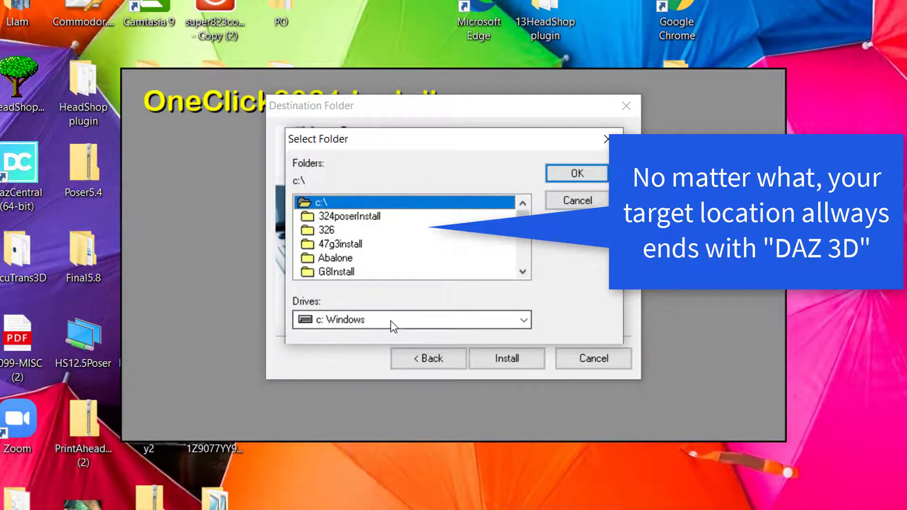
pyautogui.scroll(-1, 410, 270)
pyautogui.scroll(-4, 412, 268)
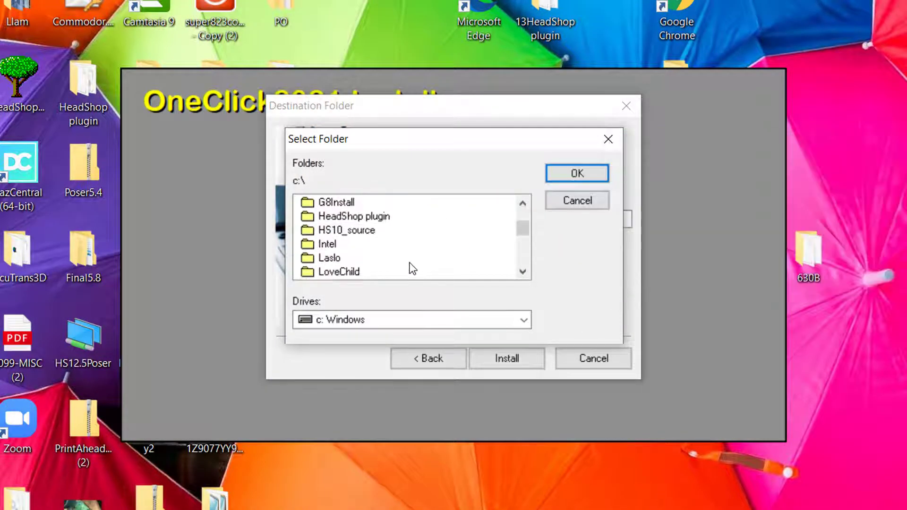
pyautogui.scroll(-3, 412, 269)
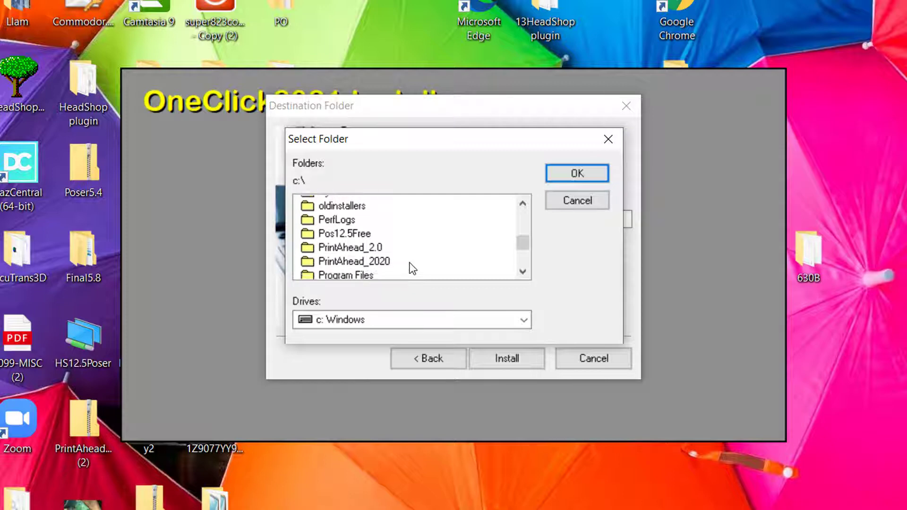
pyautogui.doubleClick(362, 259)
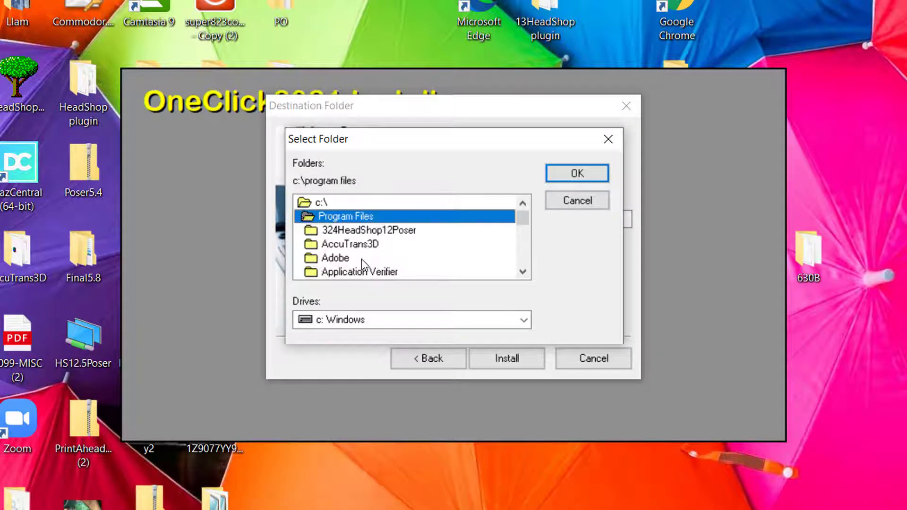
pyautogui.scroll(-2, 361, 259)
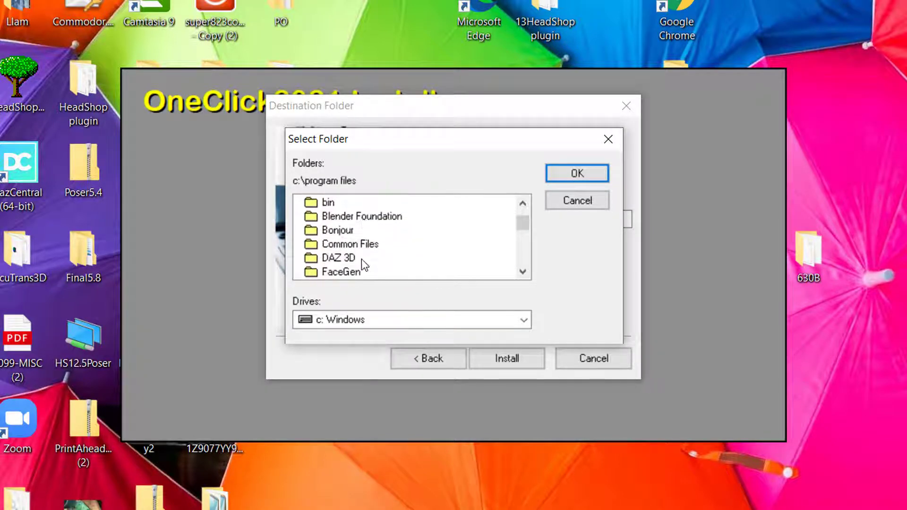
pyautogui.doubleClick(362, 259)
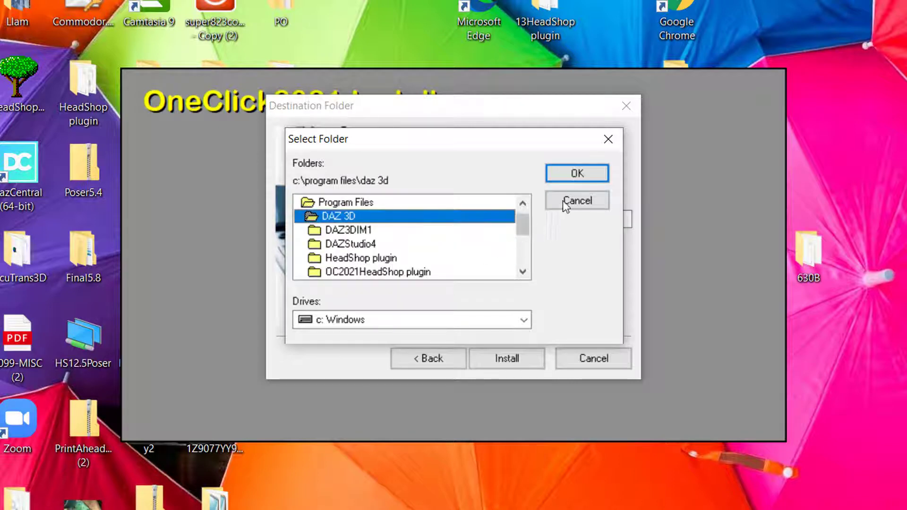
pyautogui.click(577, 172)
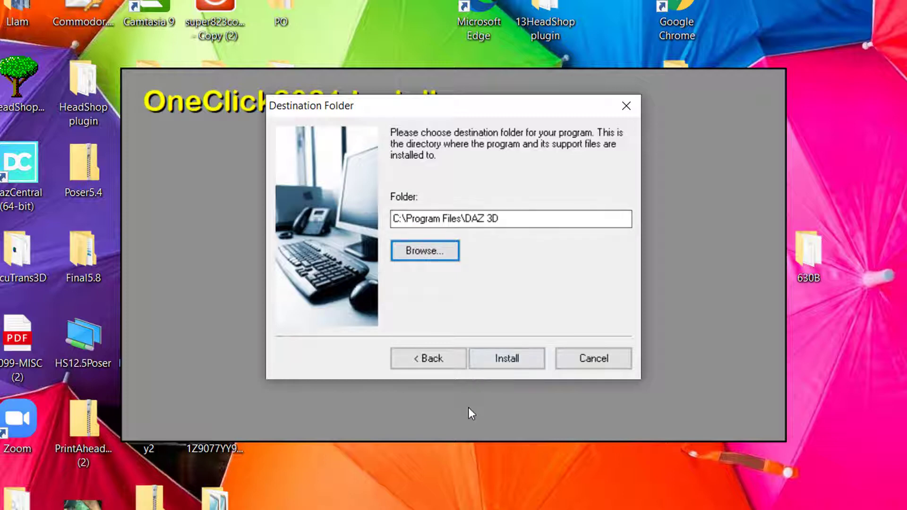
pyautogui.click(507, 359)
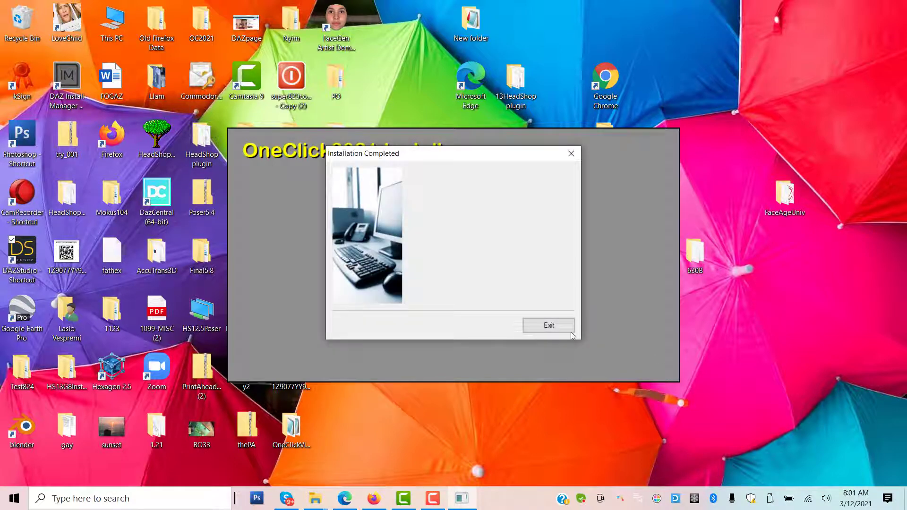
pyautogui.click(563, 329)
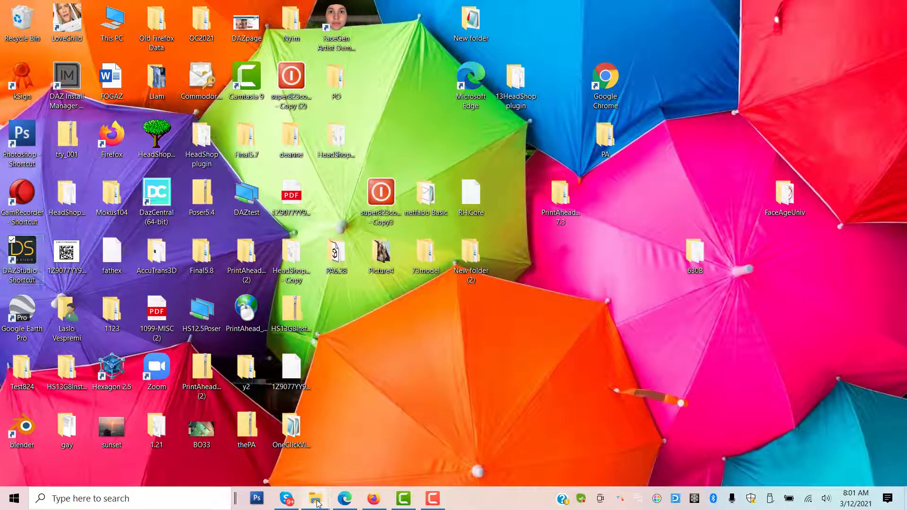
# Step: Browse in File Explorer to C:\Program Files\DAZ 3D and locate the HeadShop plugin folder
pyautogui.moveTo(317, 504)
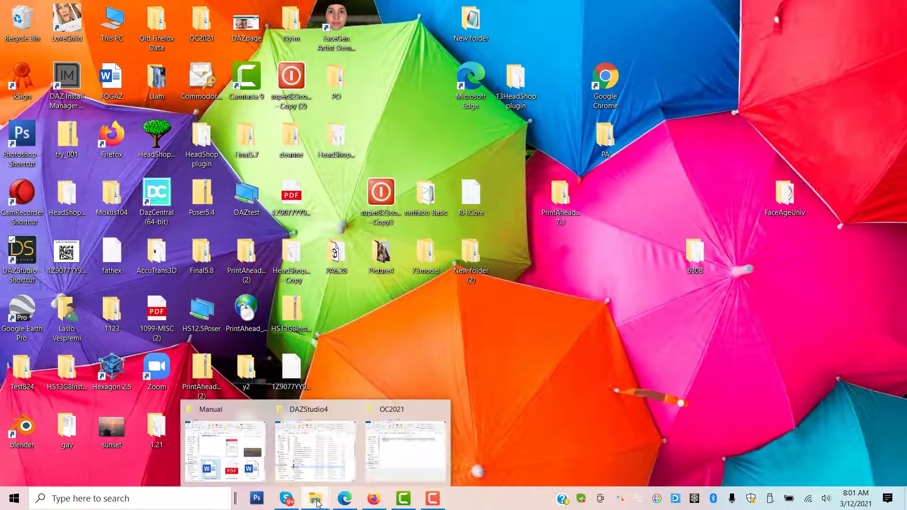
pyautogui.click(307, 467)
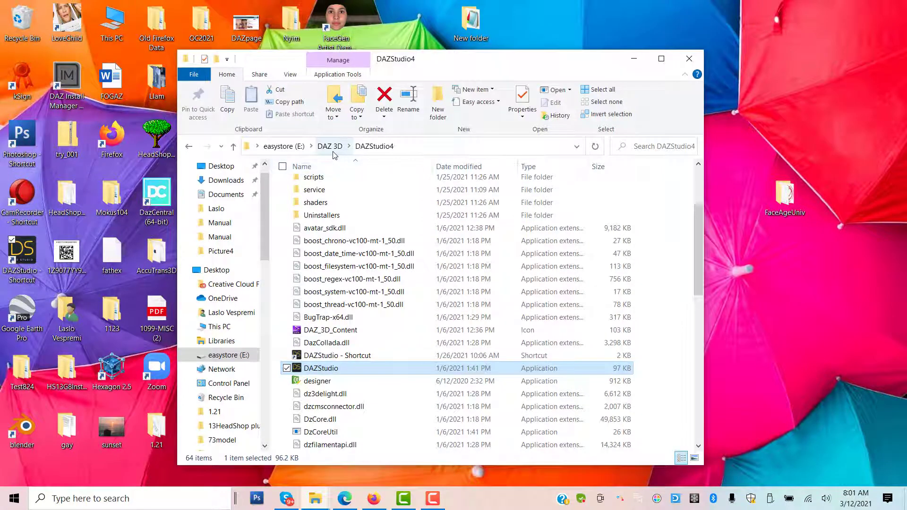
pyautogui.click(222, 327)
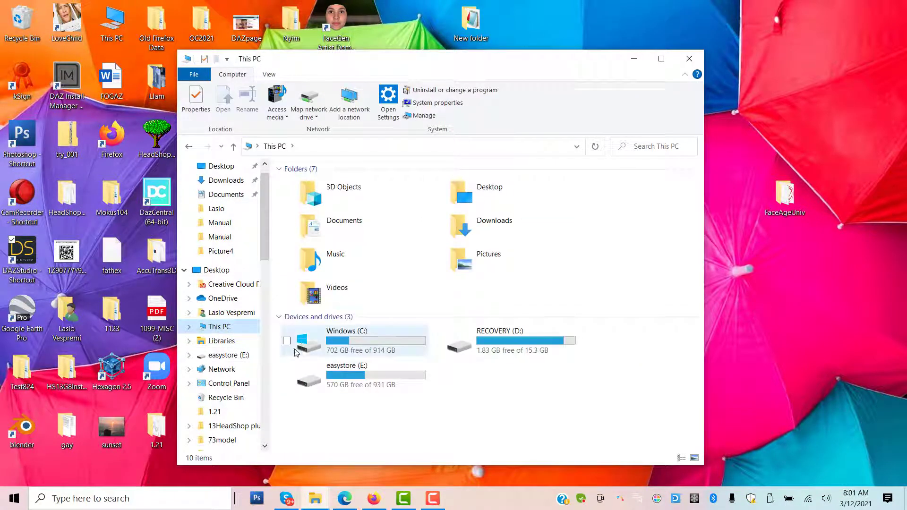
pyautogui.doubleClick(302, 343)
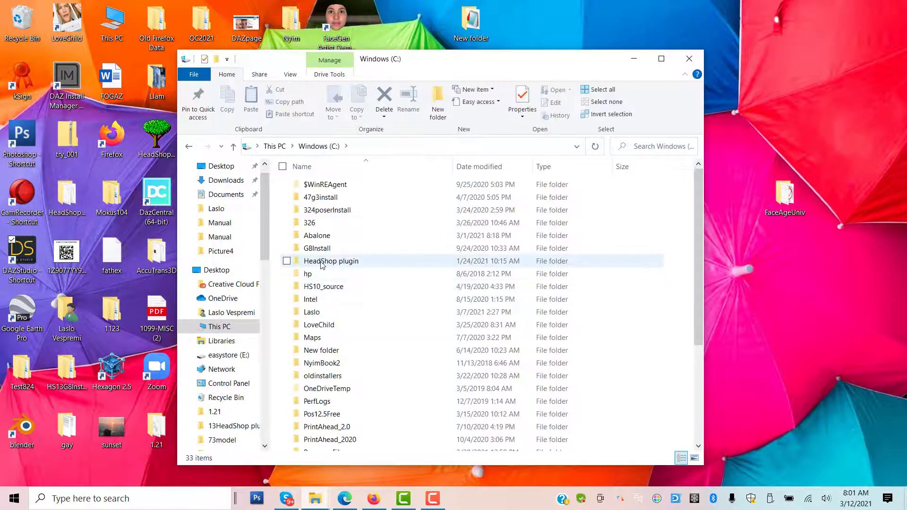
pyautogui.scroll(-2, 360, 416)
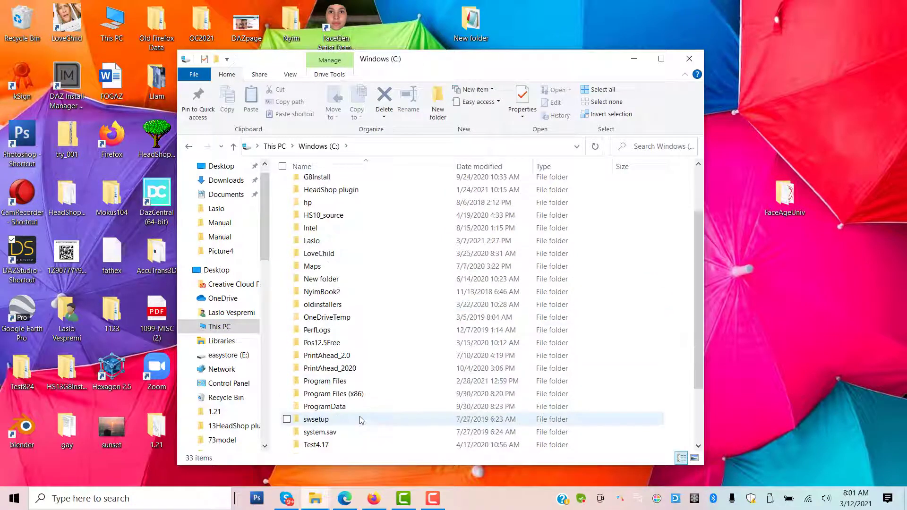
pyautogui.doubleClick(330, 381)
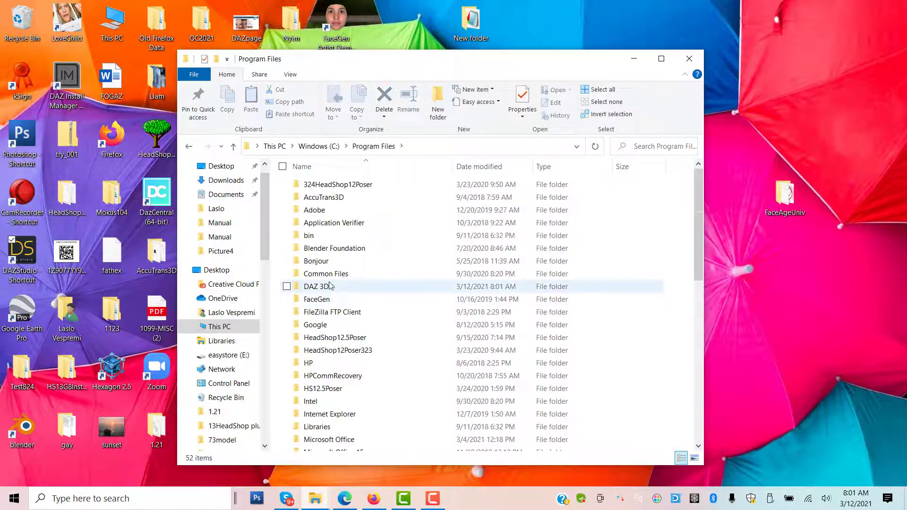
pyautogui.doubleClick(329, 285)
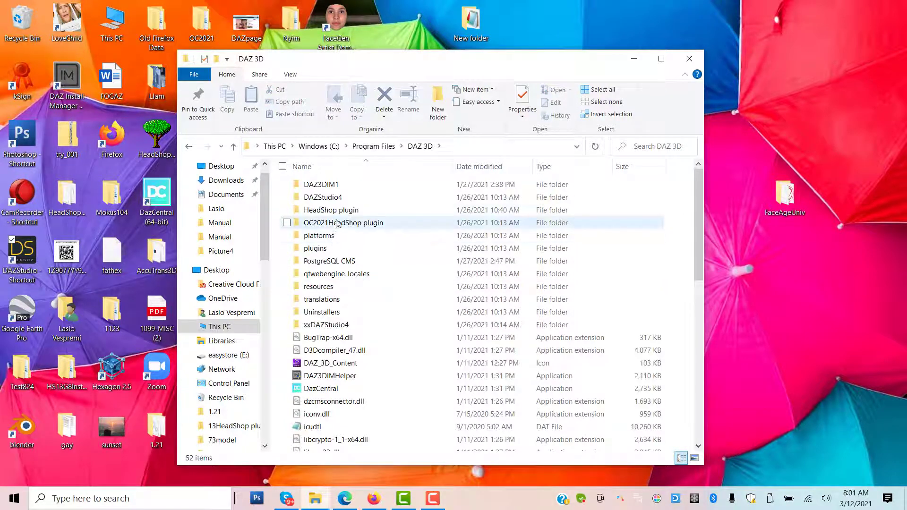
pyautogui.click(338, 212)
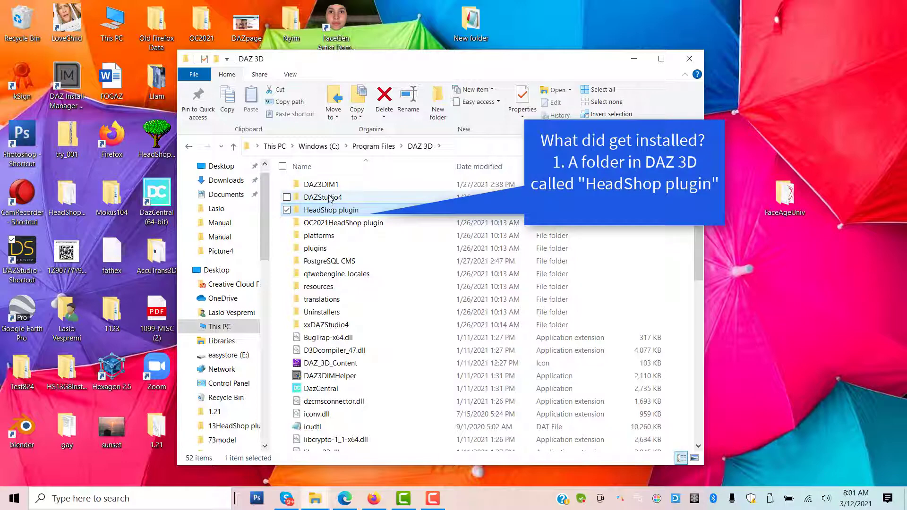
# Step: Open the bin folder inside DAZStudio4 and locate the FaceShop application file
pyautogui.click(330, 199)
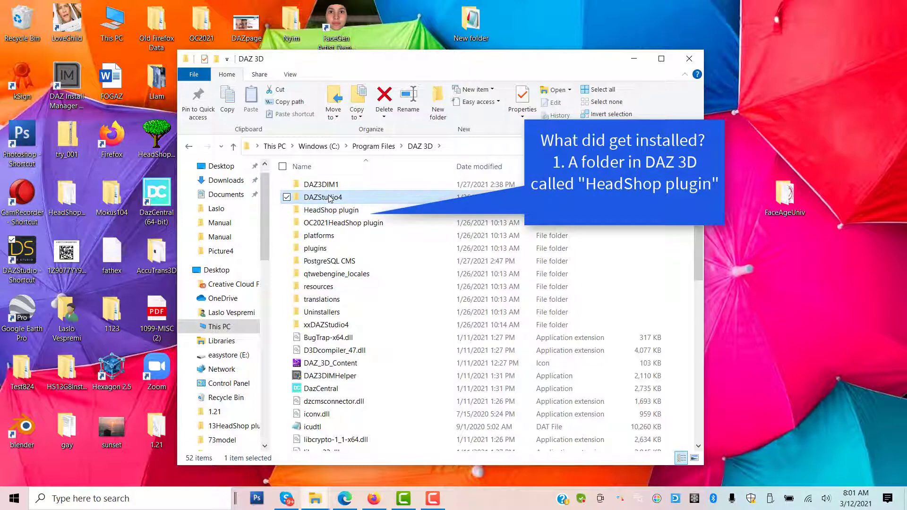
pyautogui.doubleClick(330, 198)
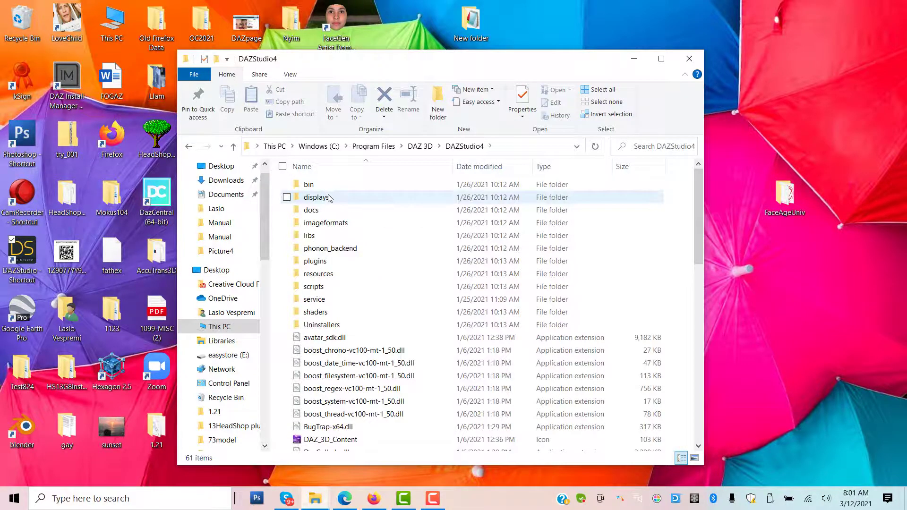
pyautogui.click(326, 186)
pyautogui.doubleClick(326, 185)
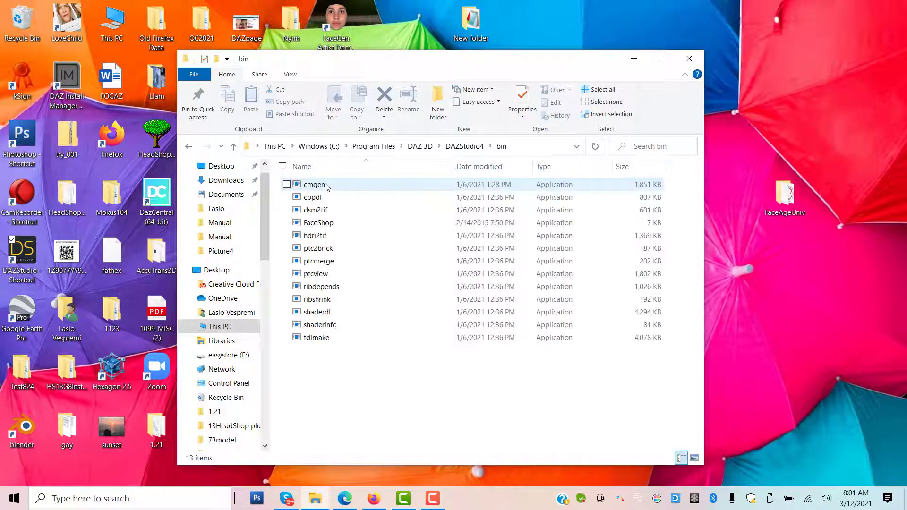
pyautogui.click(313, 224)
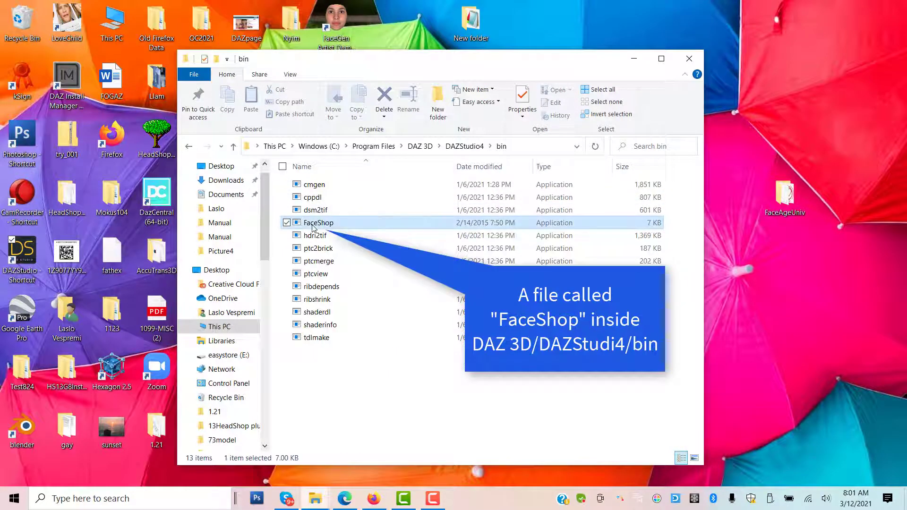
# Step: Open DAZStudio4's plugins folder and locate abaloneHeadShopLoader.dll
pyautogui.click(464, 146)
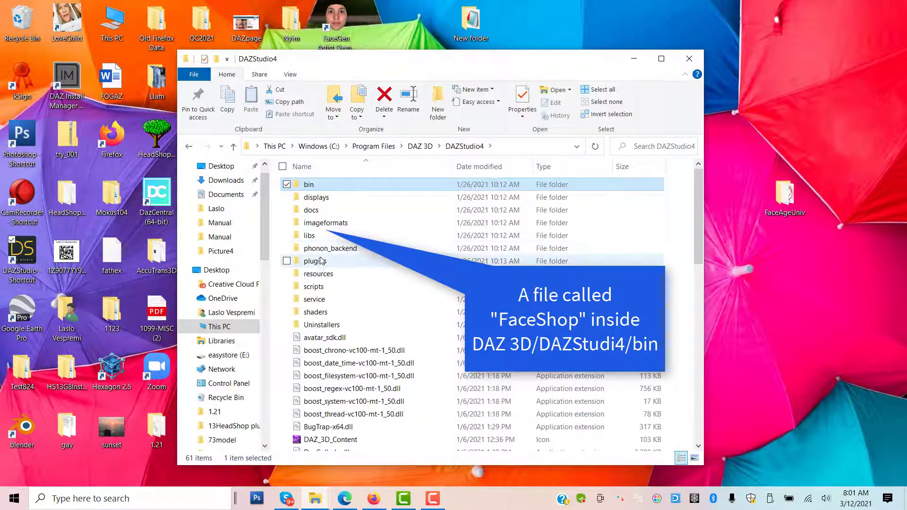
pyautogui.click(320, 263)
pyautogui.doubleClick(321, 263)
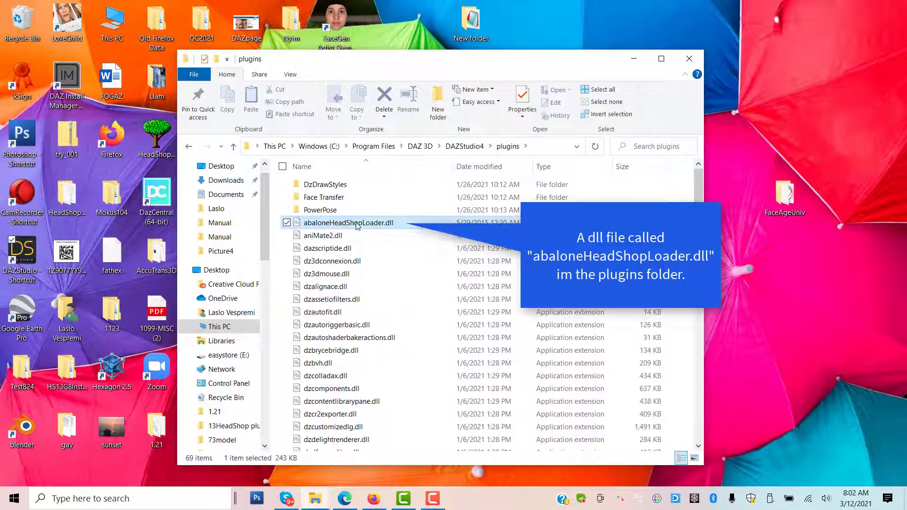
pyautogui.click(307, 223)
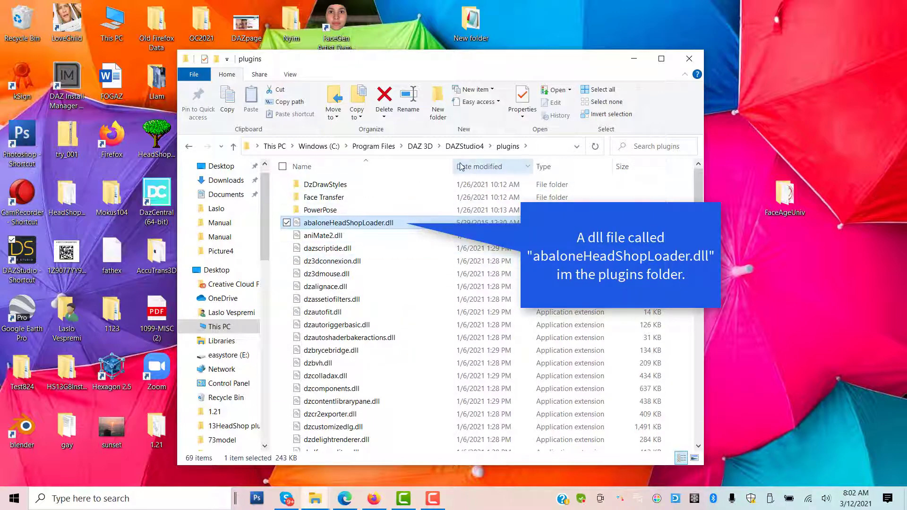
# Step: Open DAZStudio4's resources folder and locate the FaceShop folder
pyautogui.click(465, 147)
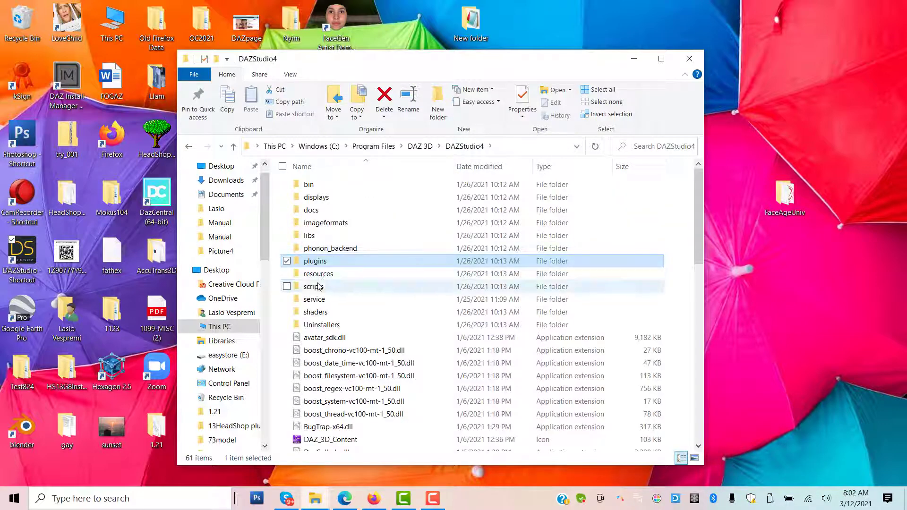
pyautogui.doubleClick(321, 276)
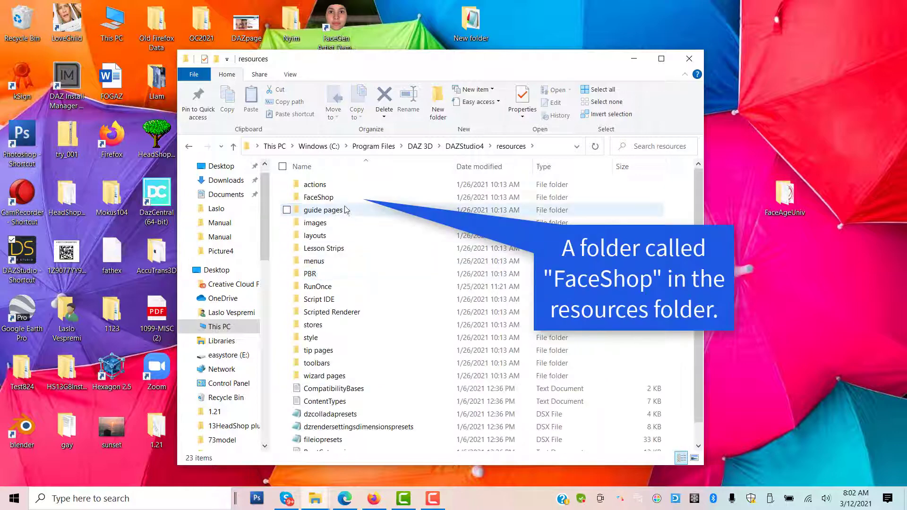
pyautogui.click(326, 198)
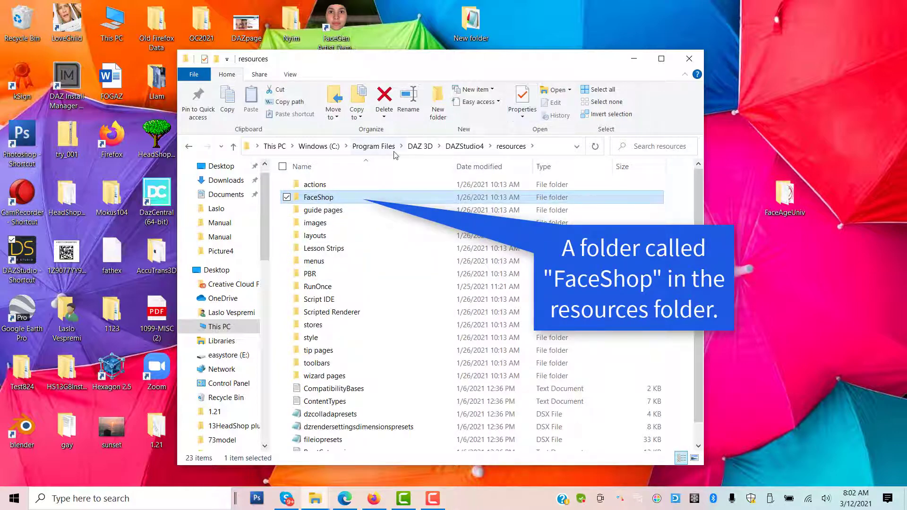
# Step: Return to the DAZStudio4 folder and launch the DAZStudio application
pyautogui.click(465, 146)
pyautogui.scroll(-3, 407, 297)
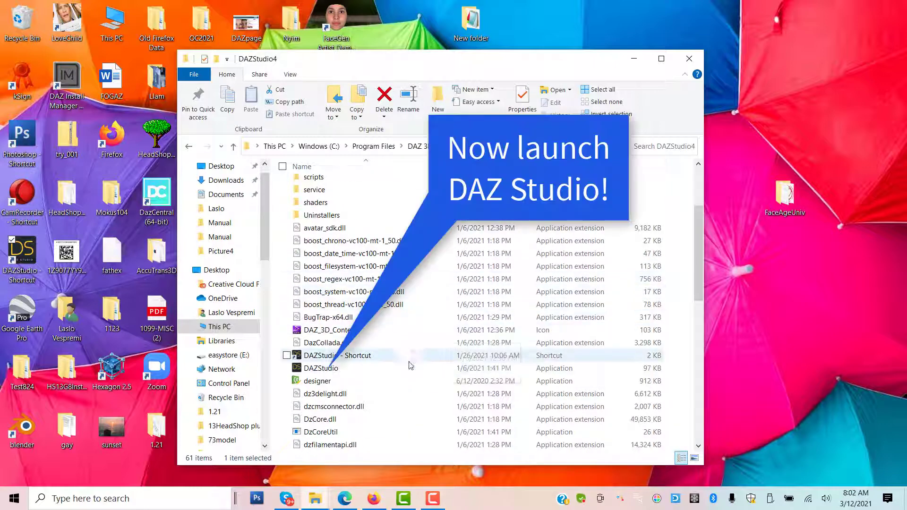
pyautogui.scroll(-1, 405, 366)
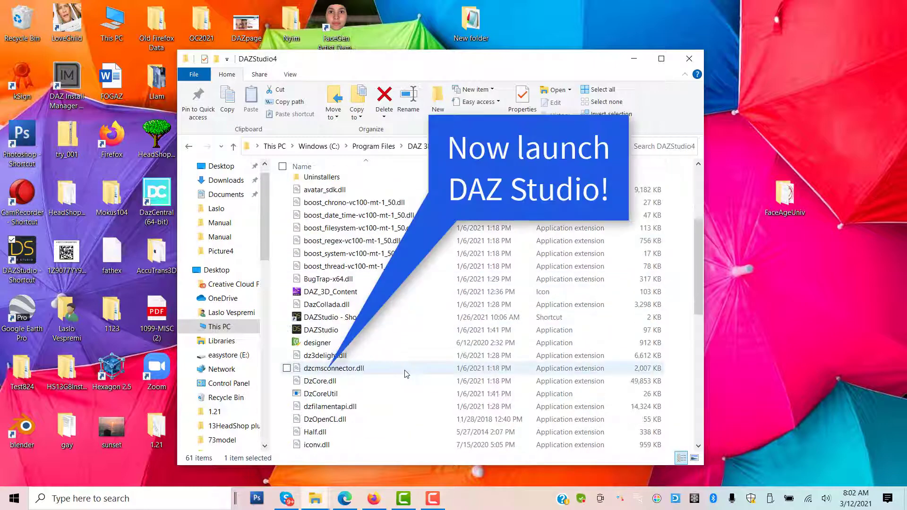
pyautogui.doubleClick(336, 331)
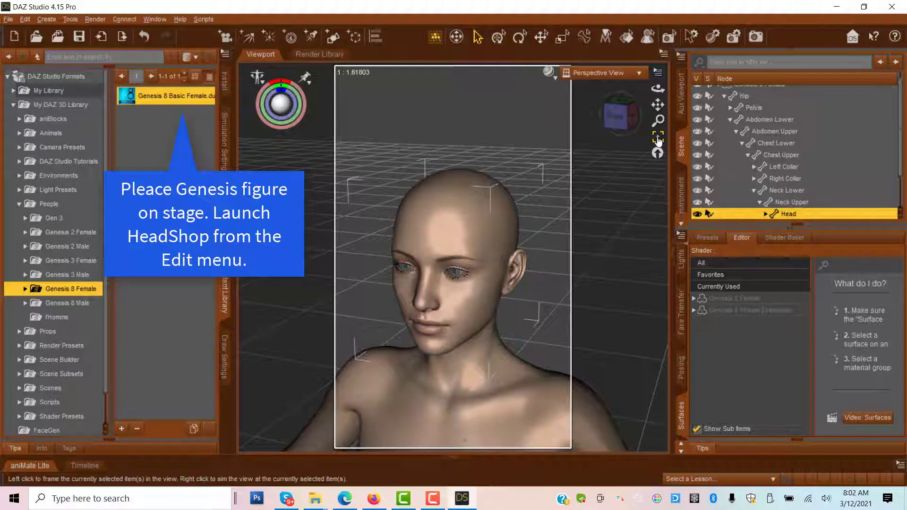
# Step: Start HeadShop for the Genesis 8 Female, accept its options for creating a new HeadShop OBJ, and dismiss the hints panel
pyautogui.click(26, 20)
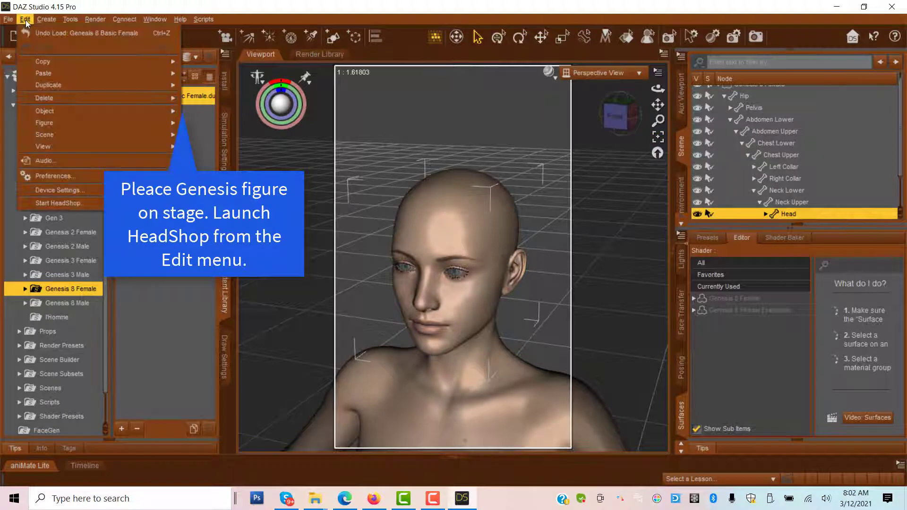
pyautogui.click(40, 205)
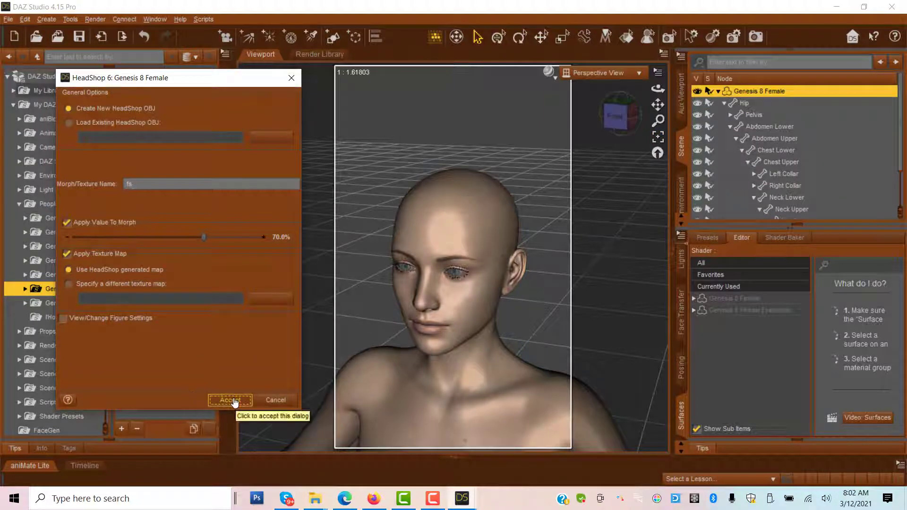
pyautogui.click(234, 400)
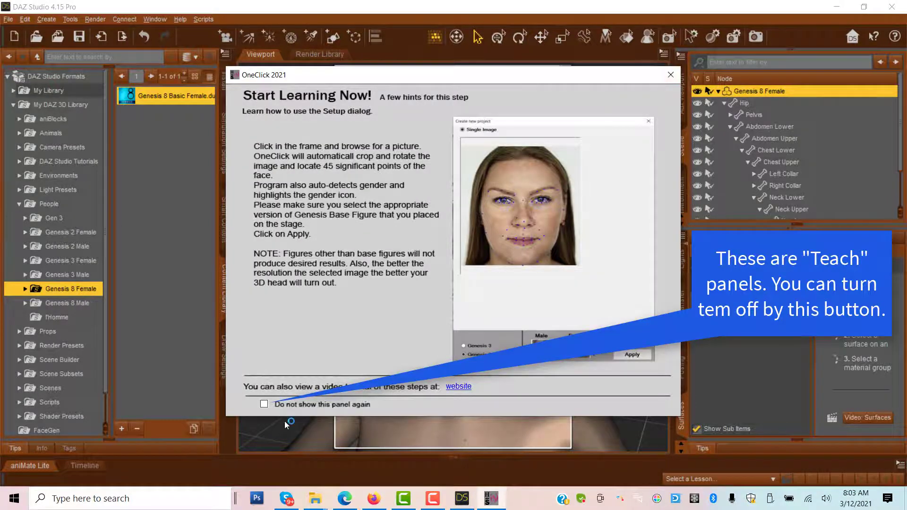
pyautogui.click(671, 74)
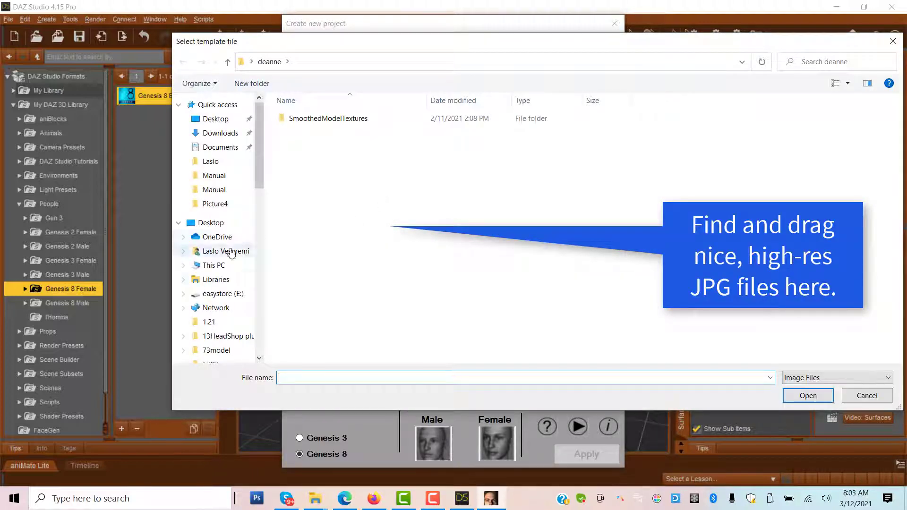
# Step: Load image 3 from the pictures2 folder on easystore (E:) and apply it as a single-image Genesis 8 project, dismissing the hints
pyautogui.click(224, 295)
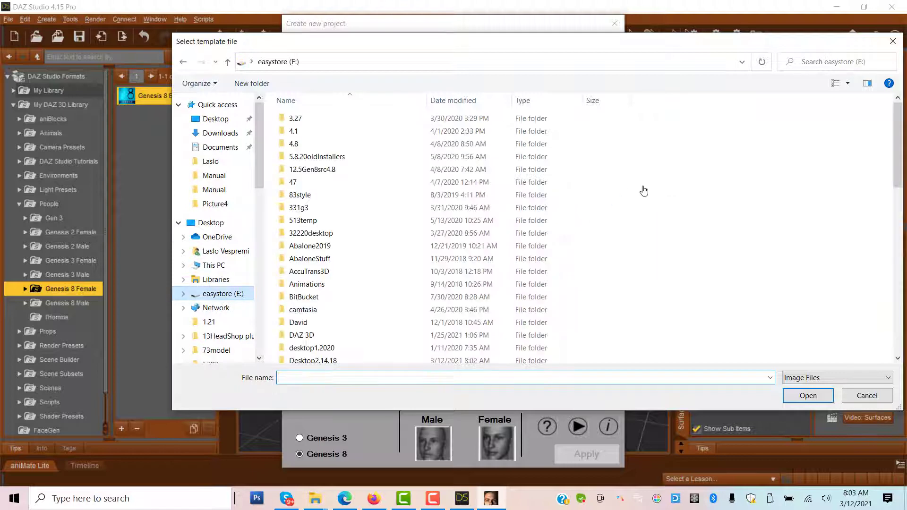
pyautogui.moveTo(901, 128); pyautogui.dragTo(888, 294)
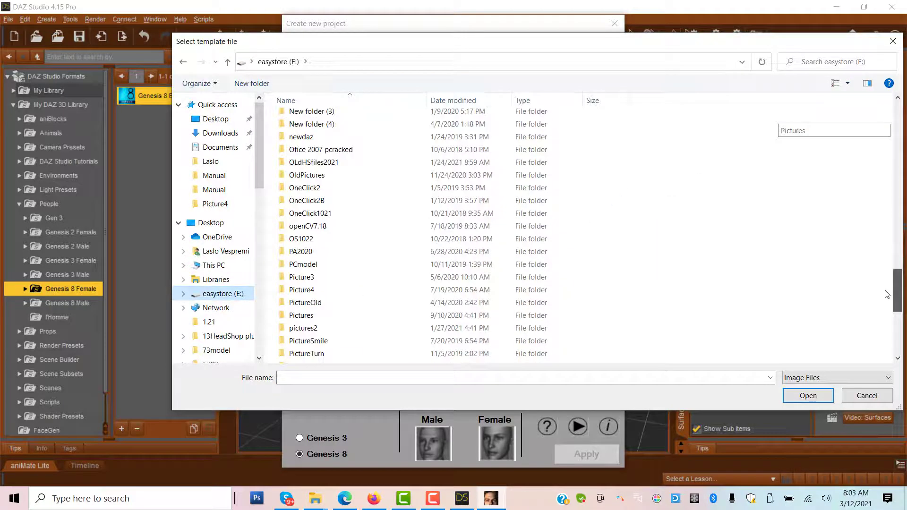
pyautogui.doubleClick(316, 330)
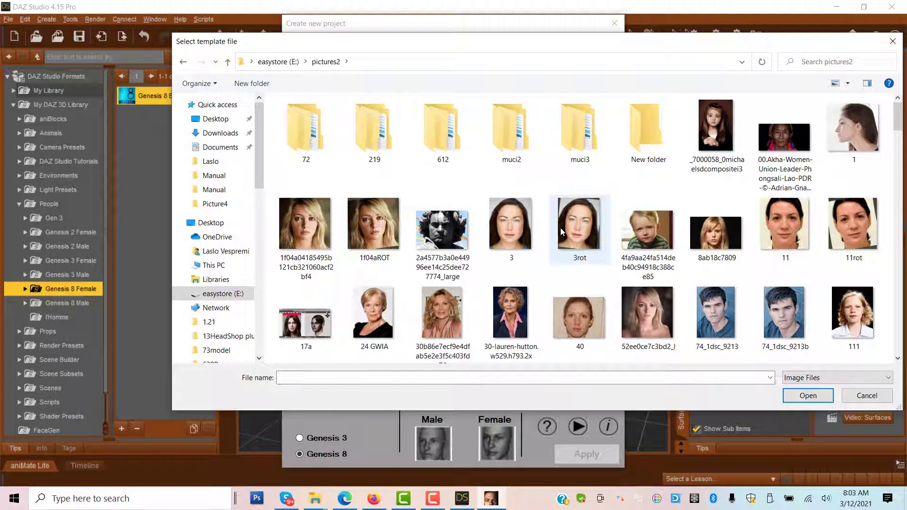
pyautogui.moveTo(561, 228)
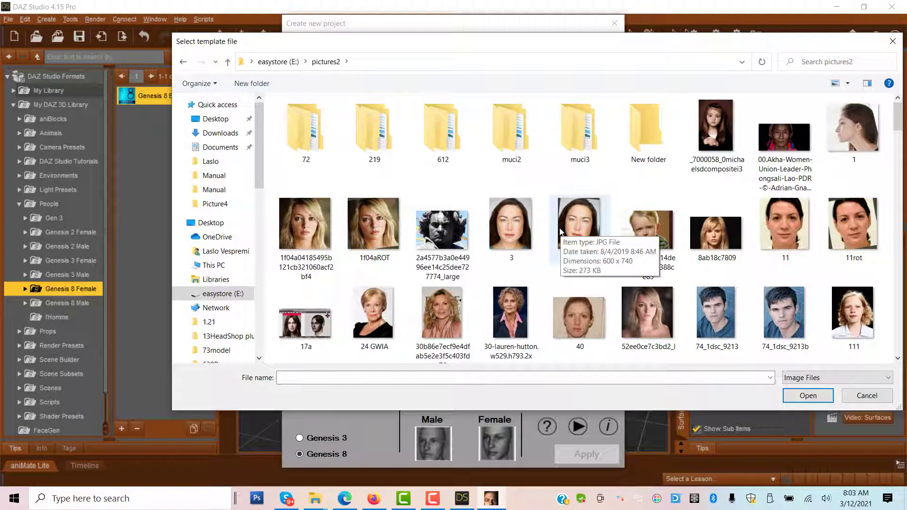
pyautogui.doubleClick(516, 228)
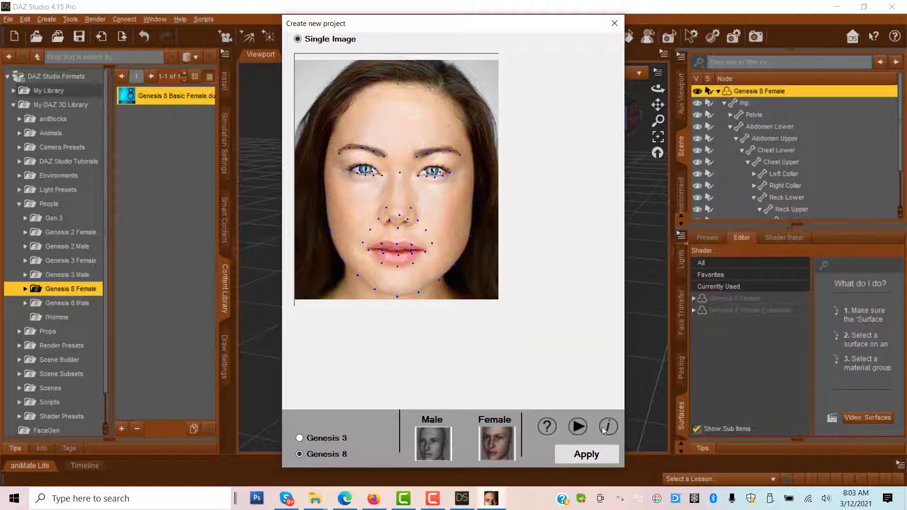
pyautogui.click(586, 454)
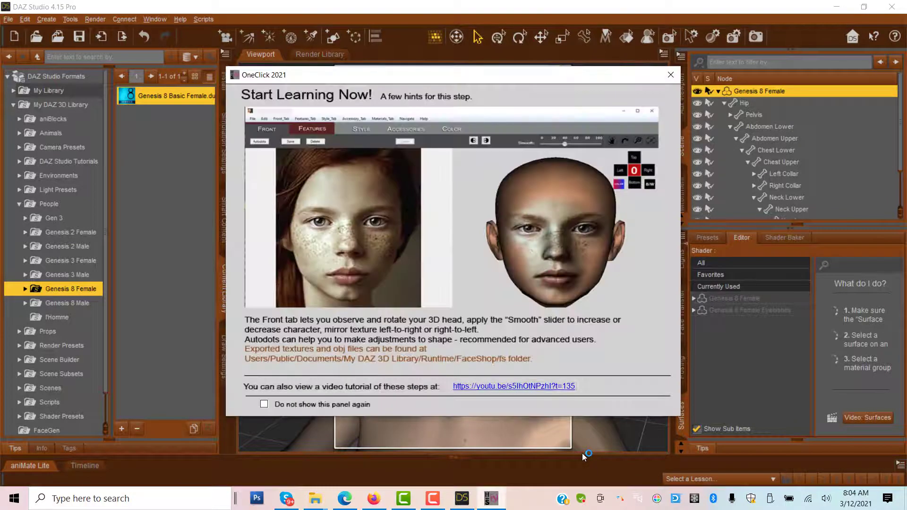
pyautogui.click(671, 76)
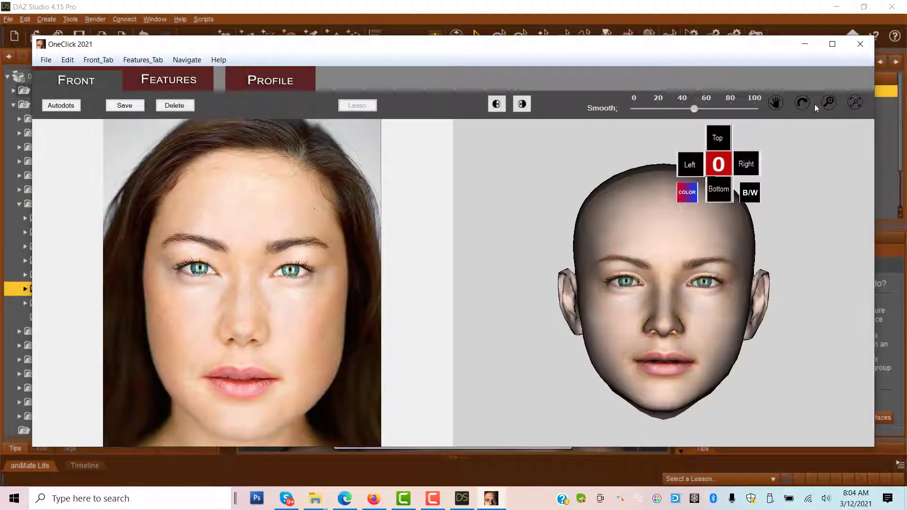
# Step: Rotate the 3D head to check its shape, set Smooth to about 40 and restore the front view
pyautogui.click(803, 103)
pyautogui.moveTo(741, 379); pyautogui.dragTo(713, 372)
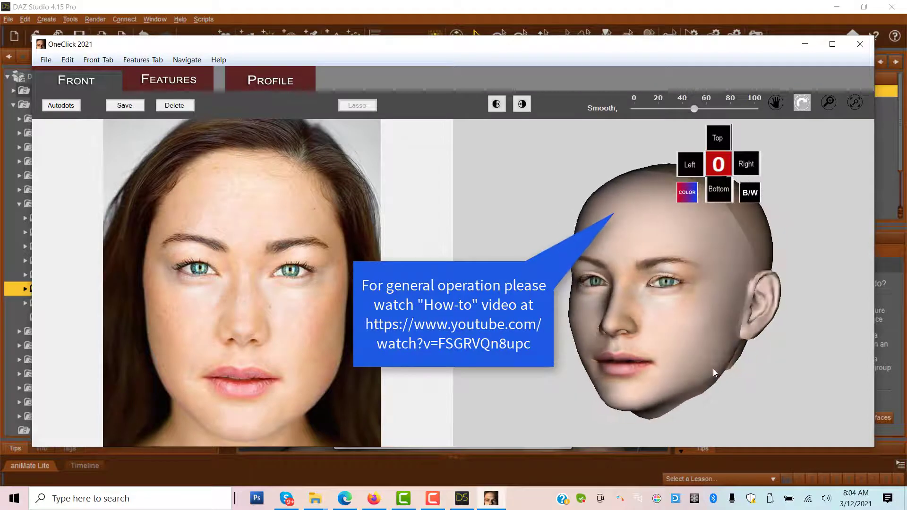
pyautogui.click(680, 109)
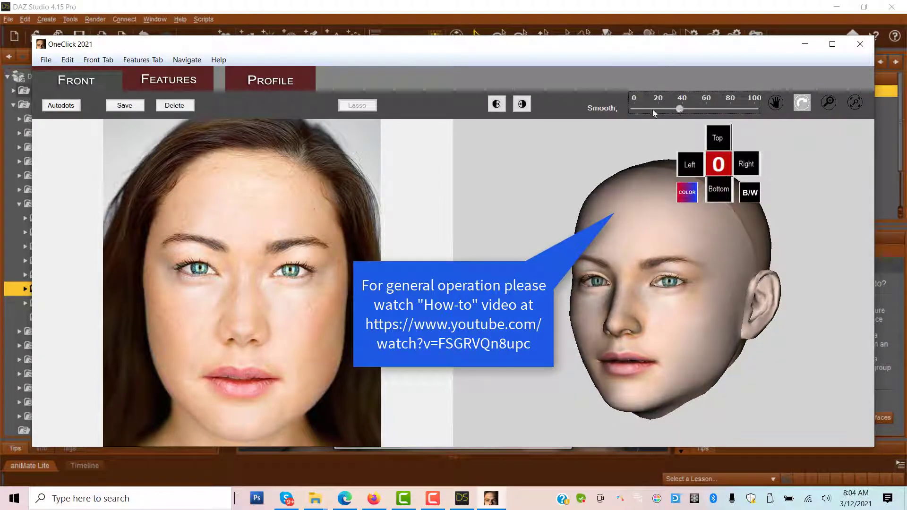
pyautogui.click(718, 138)
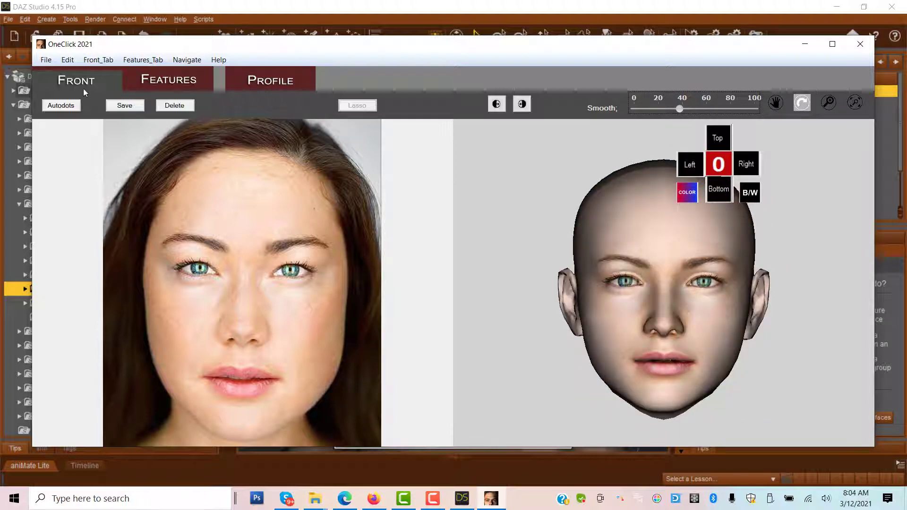
# Step: Export the OneClick 2021 project to DAZ Studio and view the Genesis 8 Female face from the front
pyautogui.click(46, 62)
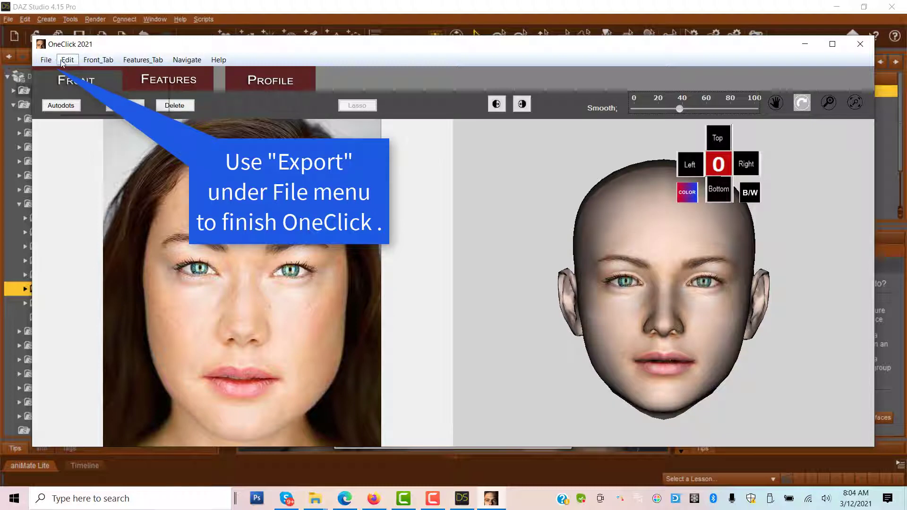
pyautogui.click(63, 85)
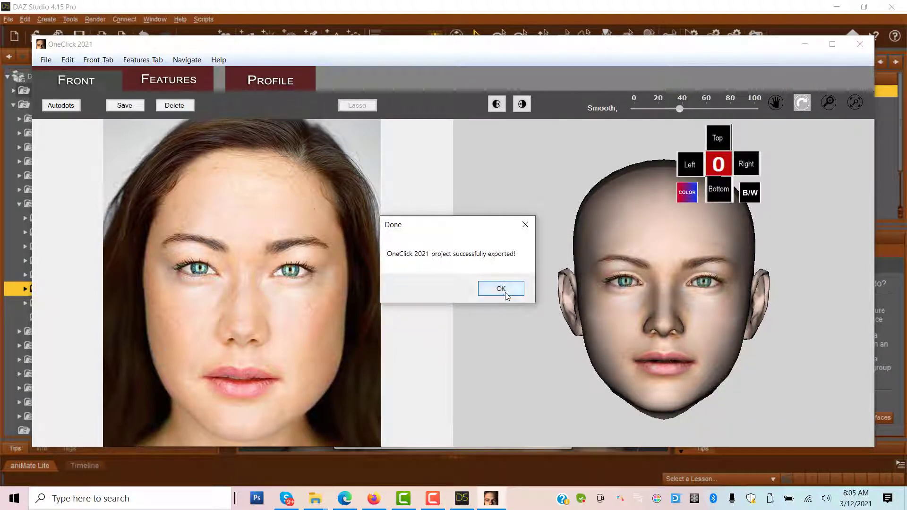
pyautogui.click(501, 289)
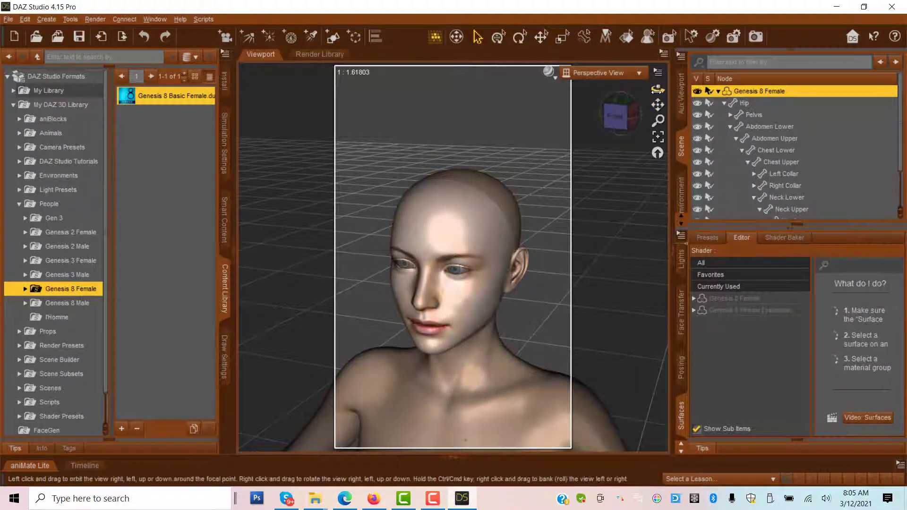
pyautogui.moveTo(658, 89); pyautogui.dragTo(690, 90)
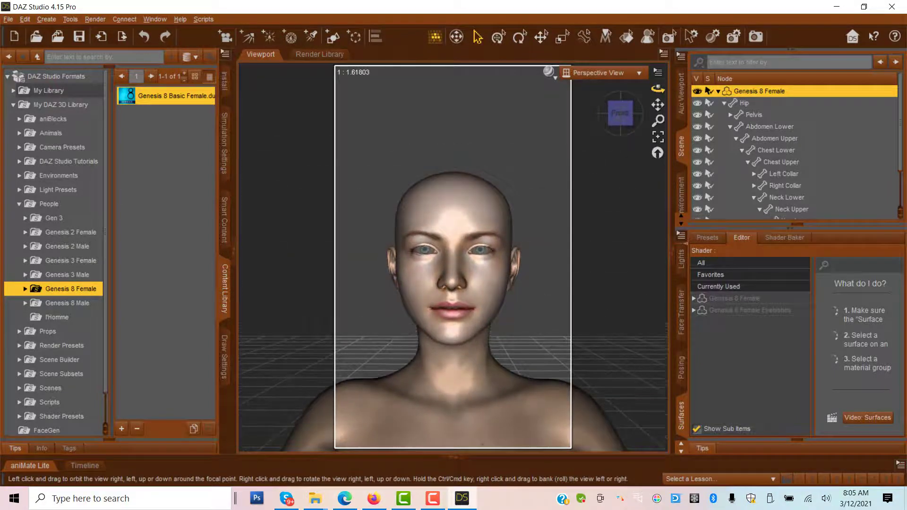